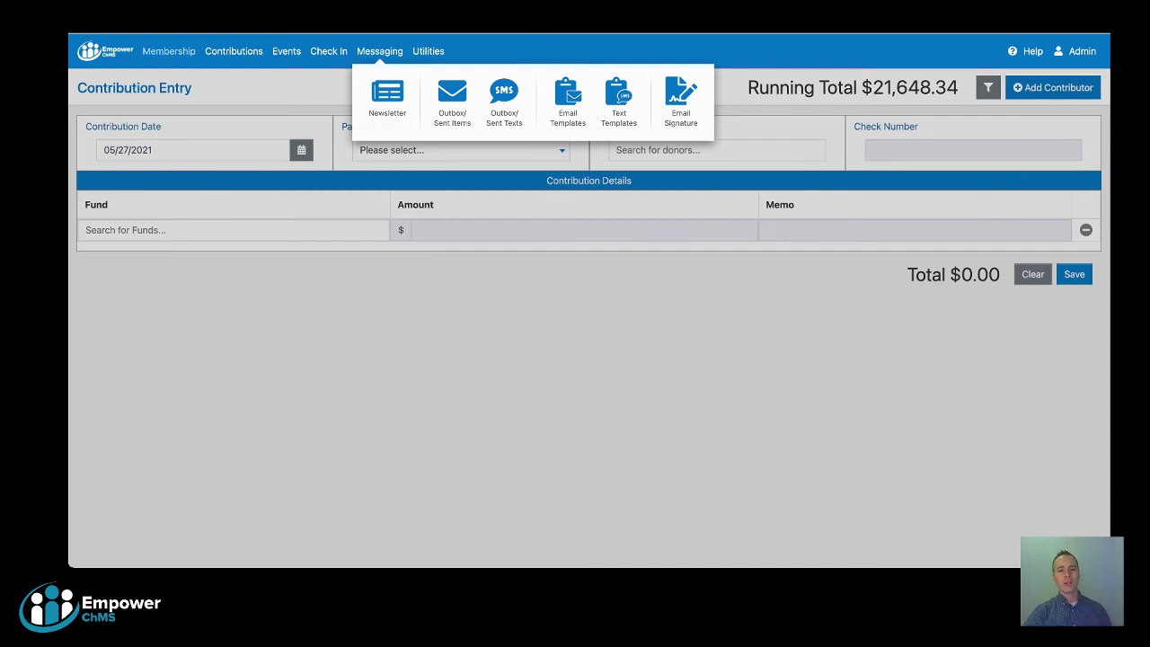
Open the first listed member's contact details in People and check the mobile number's text messaging setting
{"action": "left_click", "coordinate": [224, 92]}
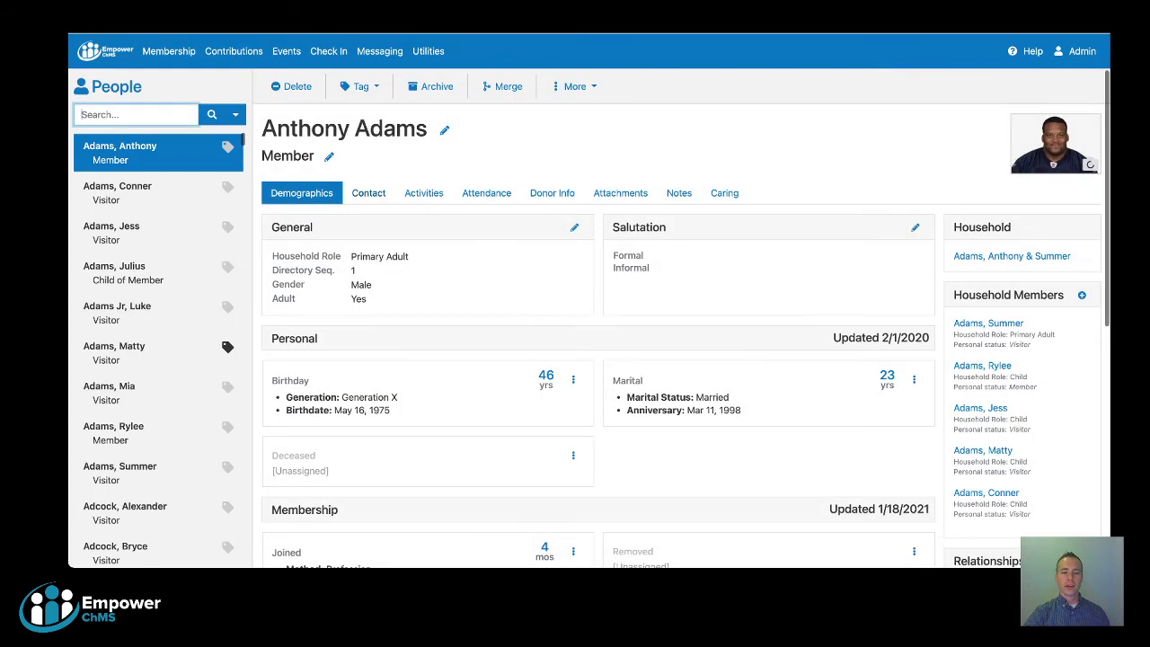
{"action": "left_click", "coordinate": [368, 193]}
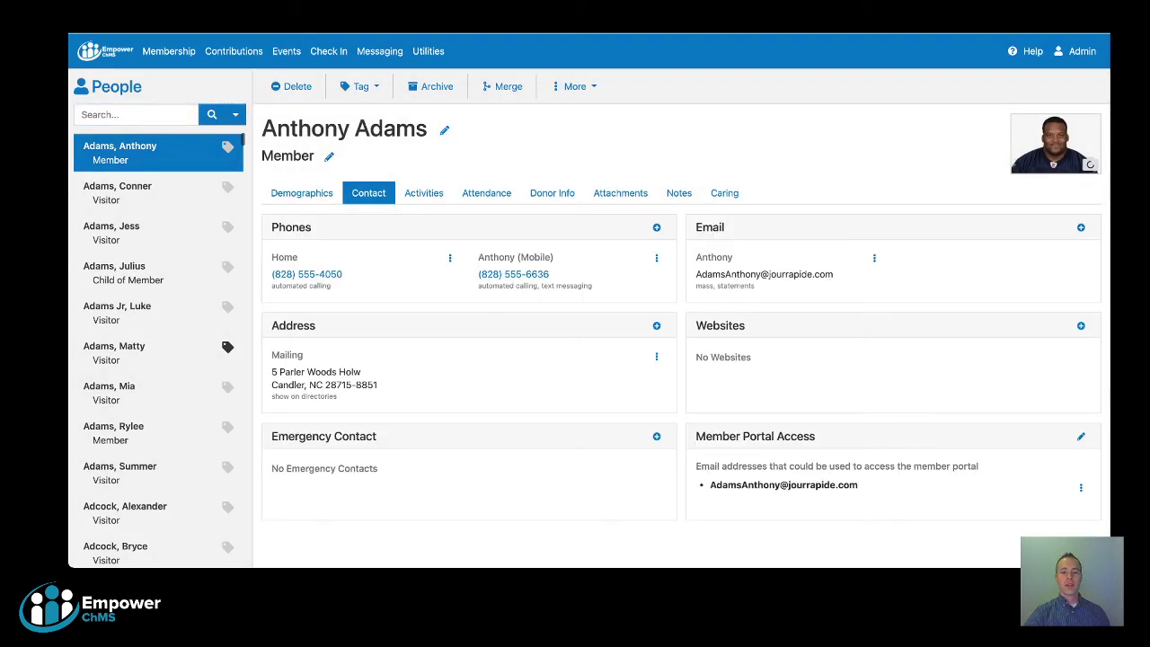
{"action": "triple_click", "coordinate": [516, 258]}
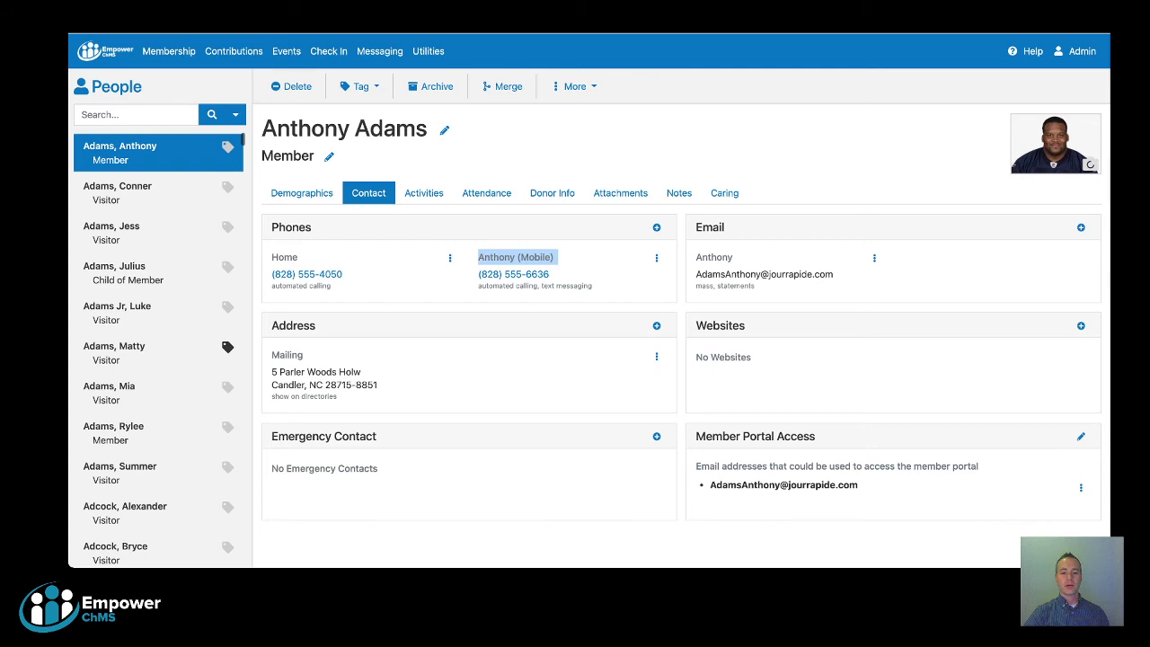
{"action": "left_click_drag", "start_coordinate": [541, 285], "coordinate": [593, 285]}
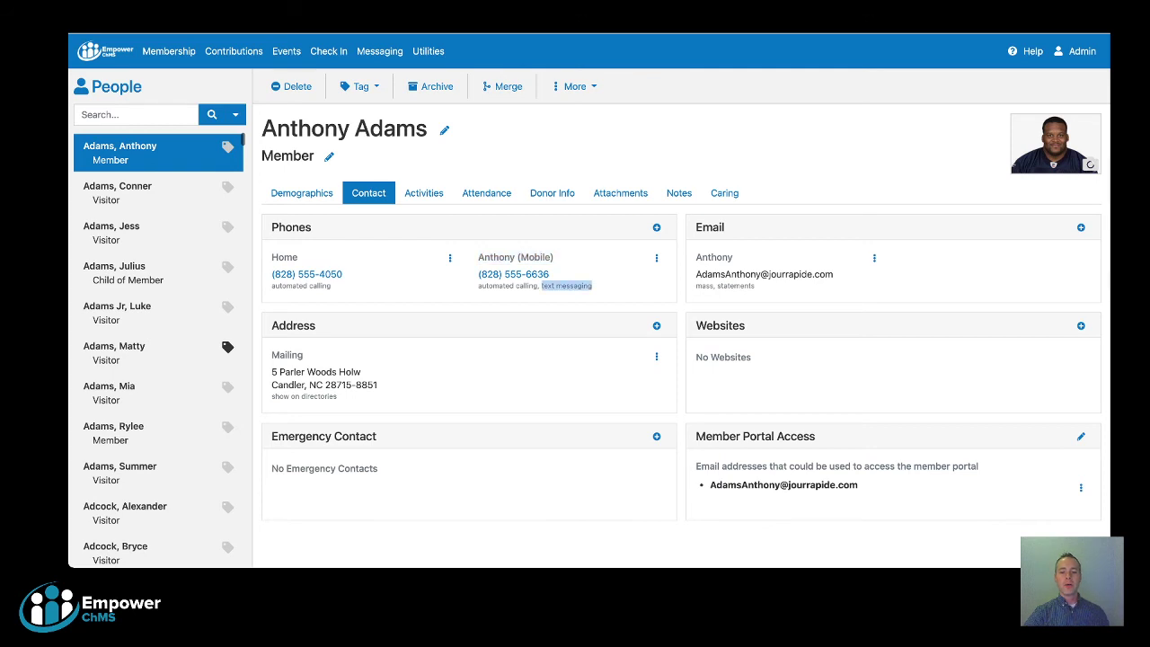
View the text message composer for the member's mobile number, keeping the default send time, and close it without sending
{"action": "left_click", "coordinate": [656, 258]}
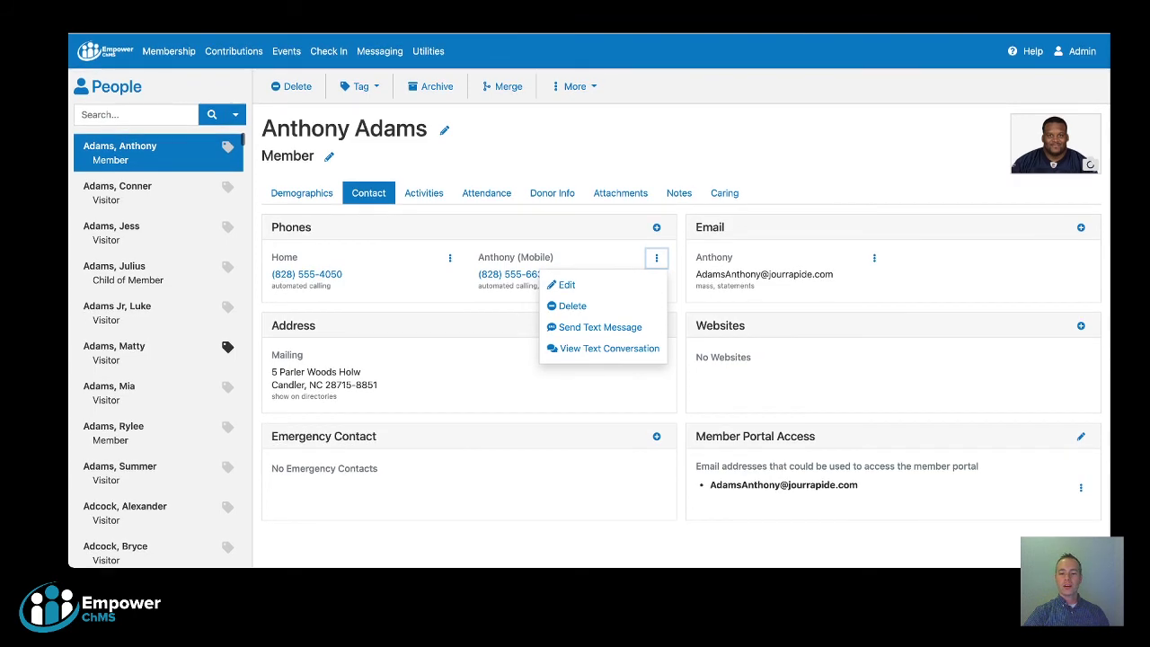
{"action": "left_click", "coordinate": [600, 327]}
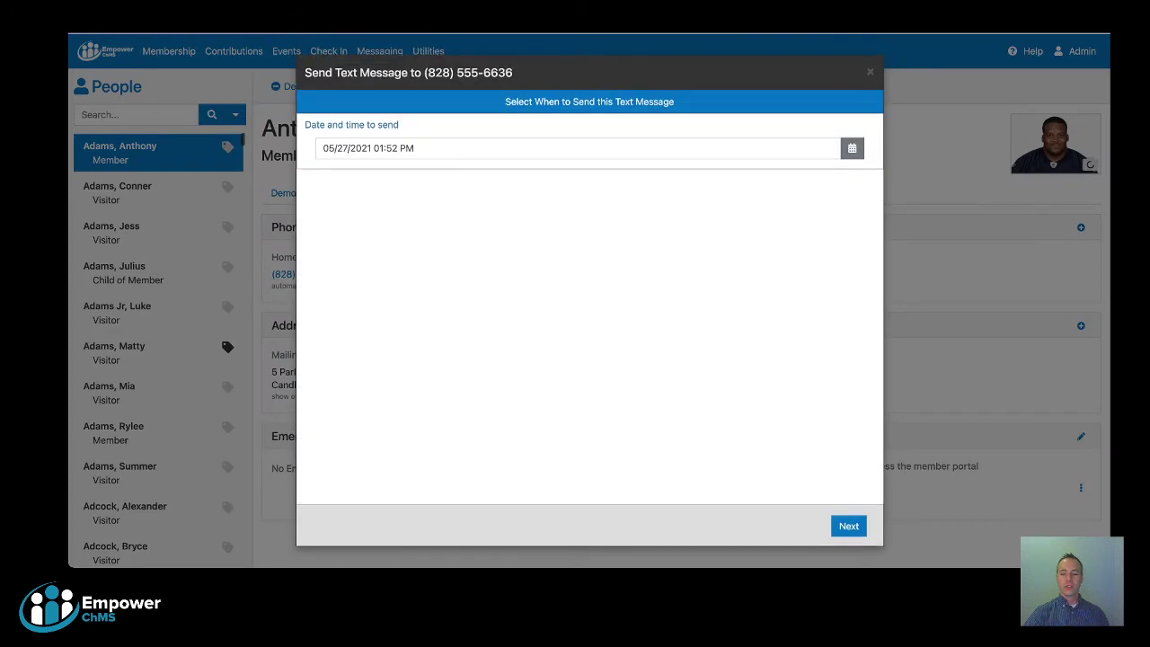
{"action": "left_click", "coordinate": [848, 526]}
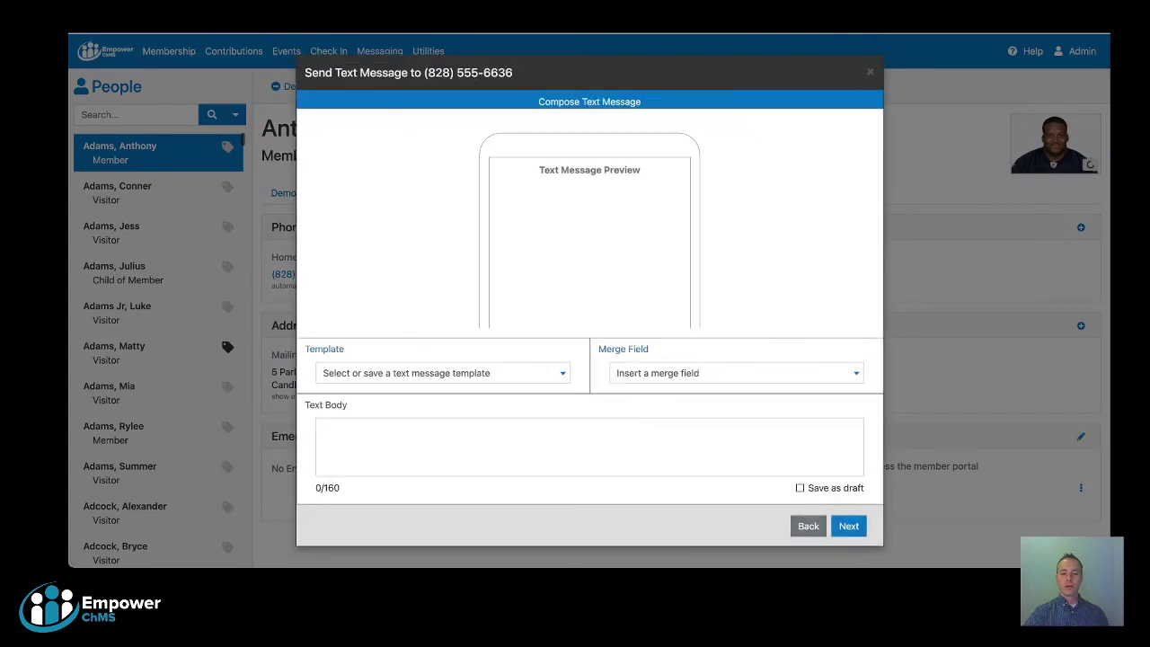
{"action": "left_click", "coordinate": [589, 446]}
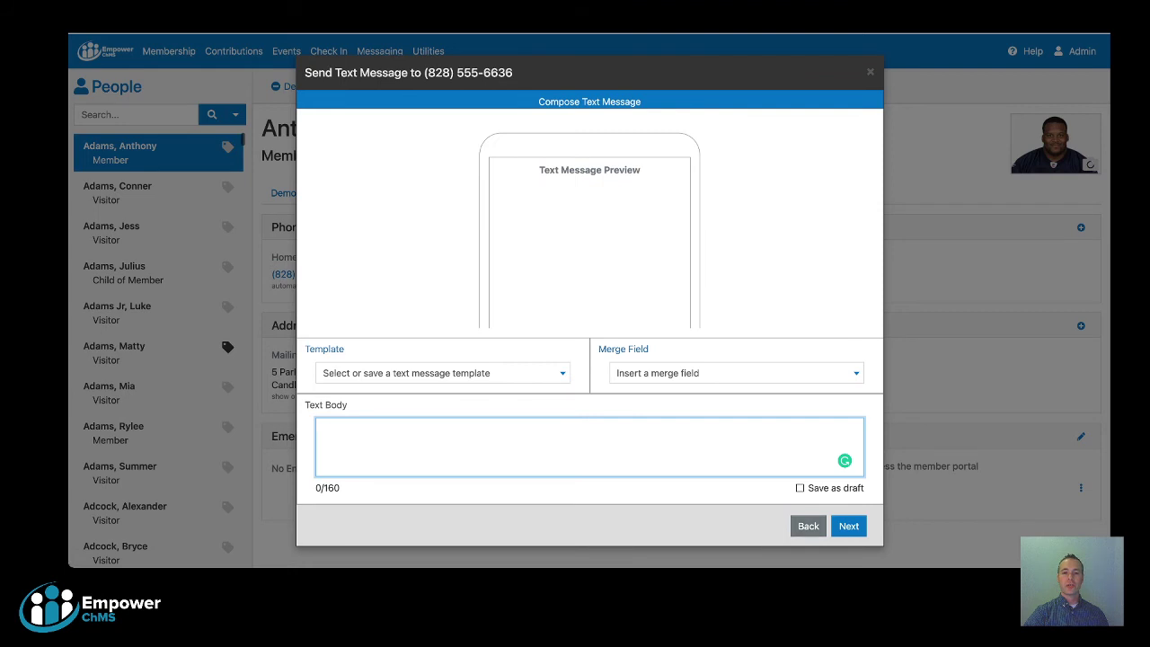
{"action": "left_click", "coordinate": [870, 72]}
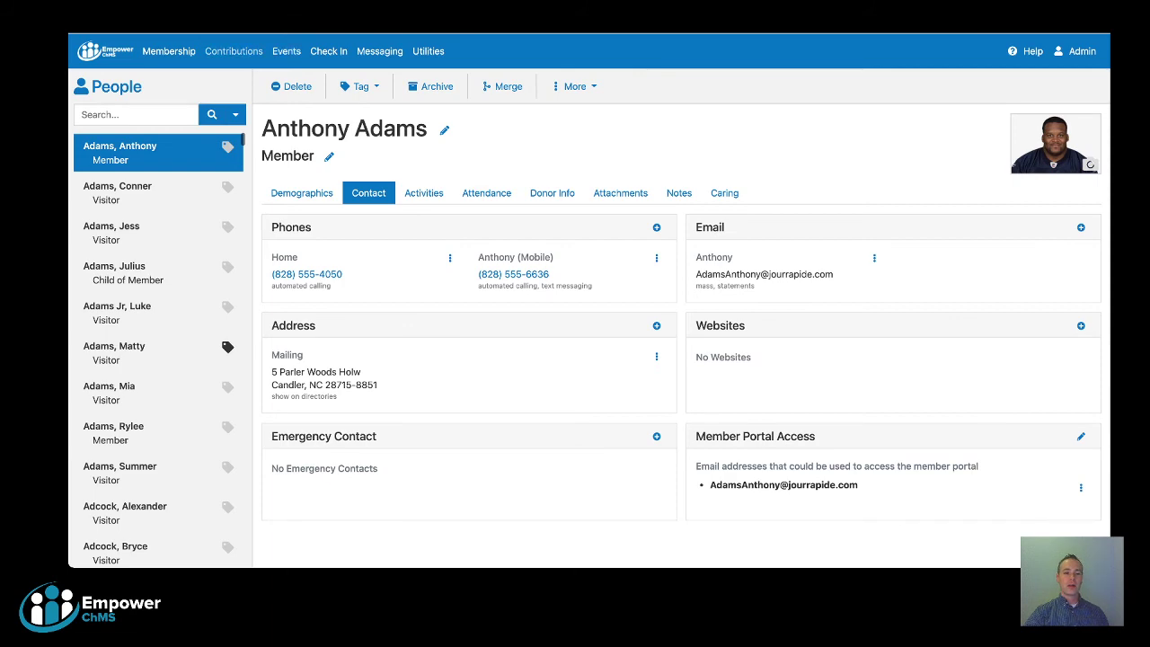
Open the Women's Sunday School activity and examine its member list and the additional actions available for the group
{"action": "left_click", "coordinate": [168, 51]}
{"action": "left_click", "coordinate": [280, 95]}
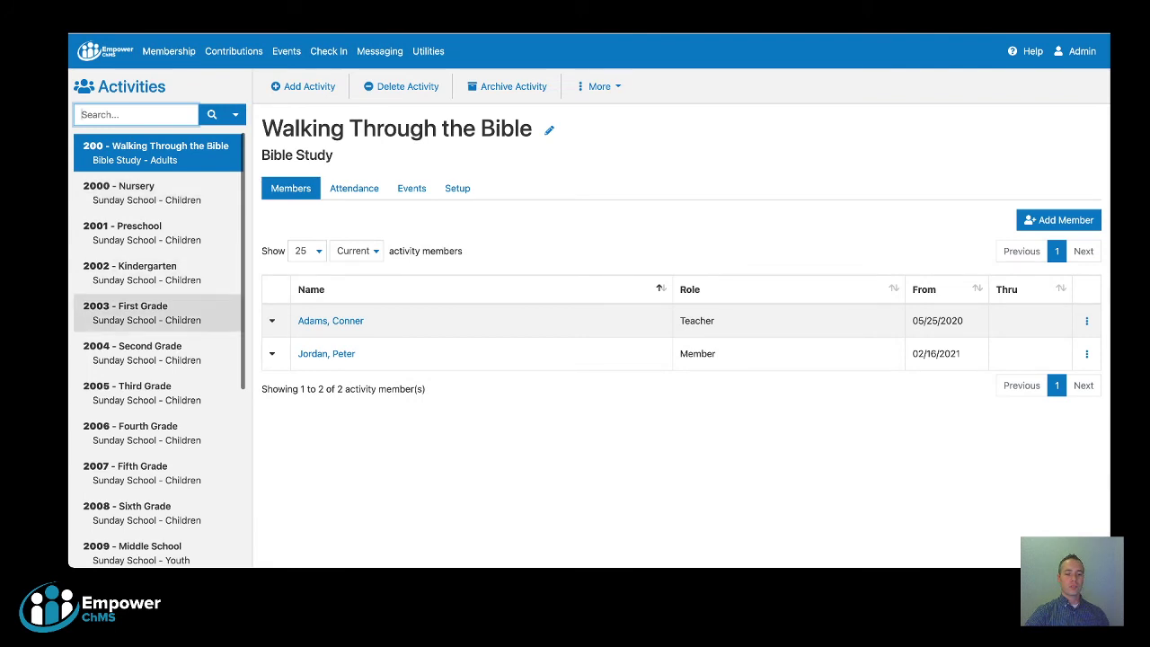
{"action": "scroll", "coordinate": [157, 369], "scroll_direction": "down", "scroll_amount": 5}
{"action": "left_click", "coordinate": [157, 374]}
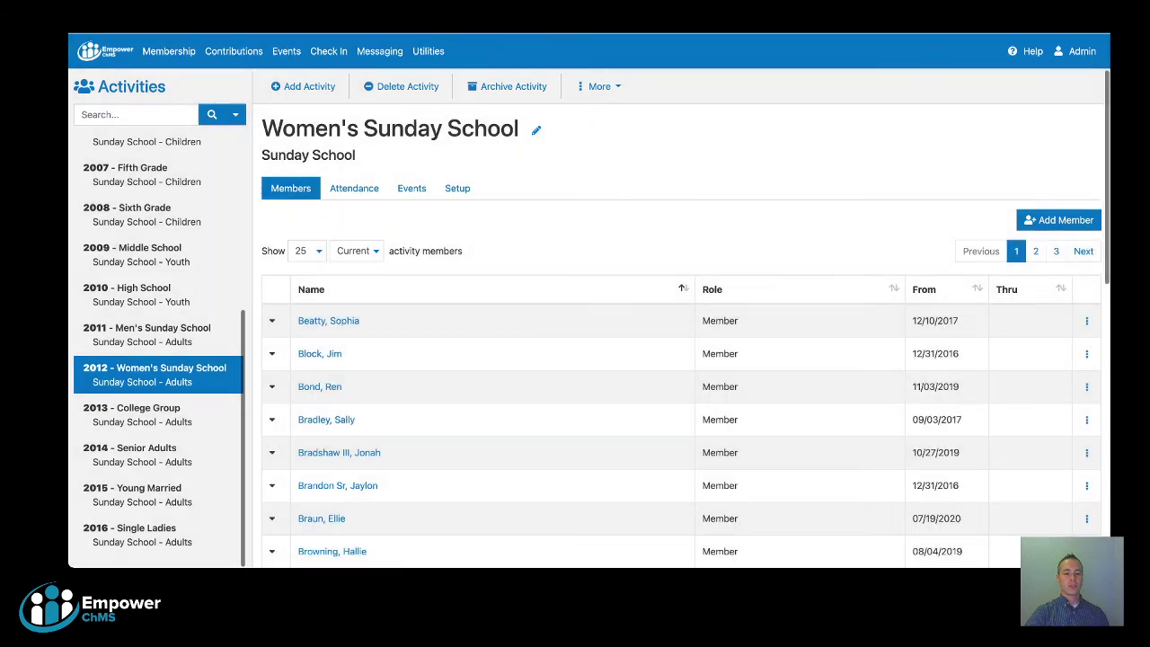
{"action": "scroll", "coordinate": [683, 404], "scroll_direction": "down", "scroll_amount": 3}
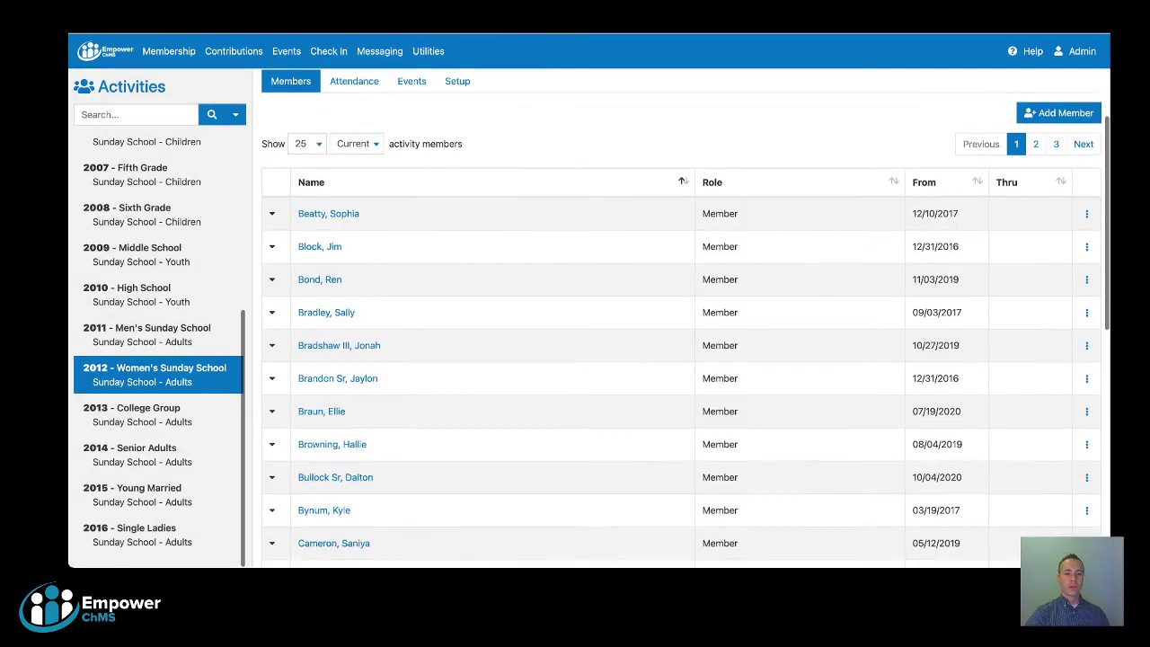
{"action": "scroll", "coordinate": [682, 404], "scroll_direction": "up", "scroll_amount": 3}
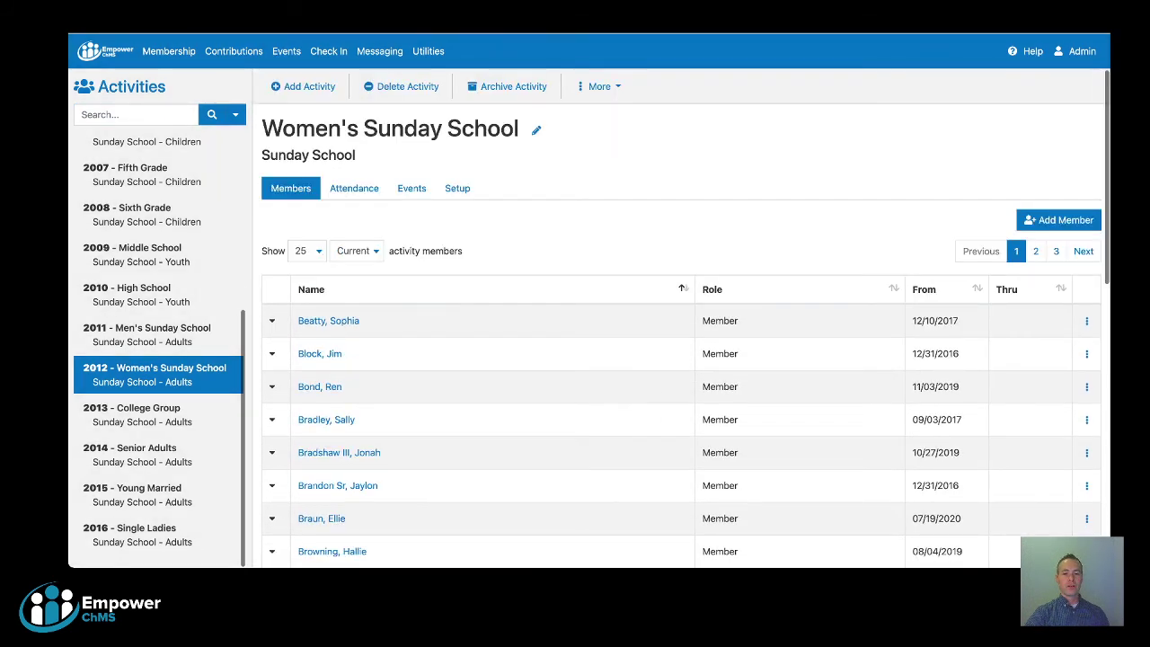
{"action": "left_click", "coordinate": [605, 88]}
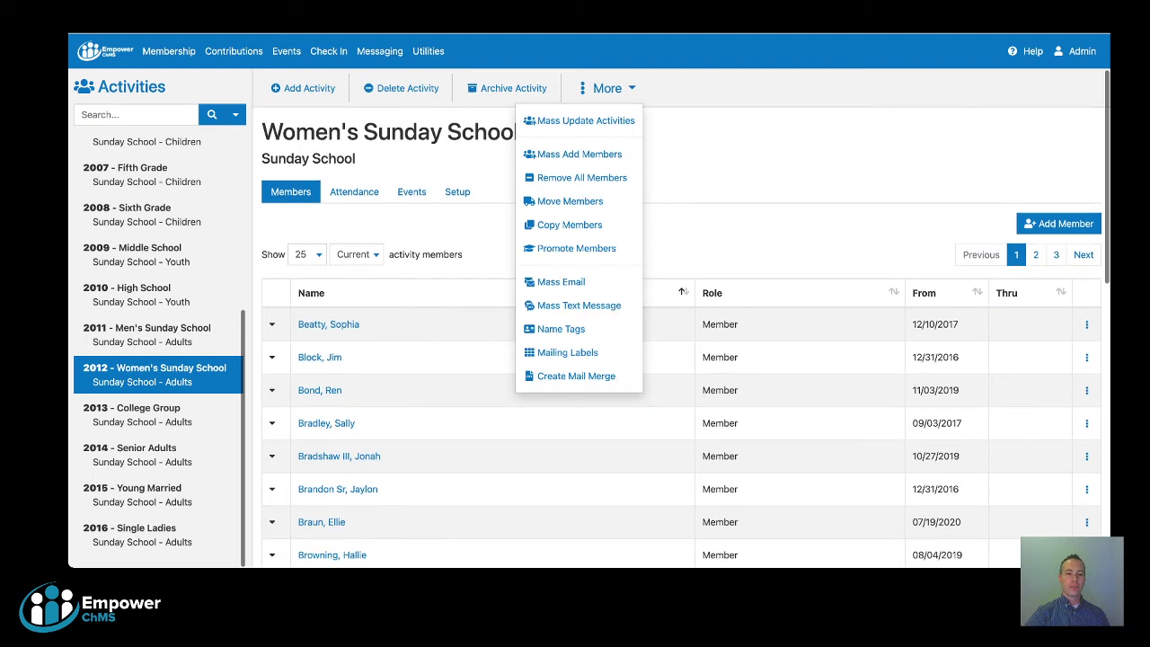
{"action": "left_click", "coordinate": [607, 88]}
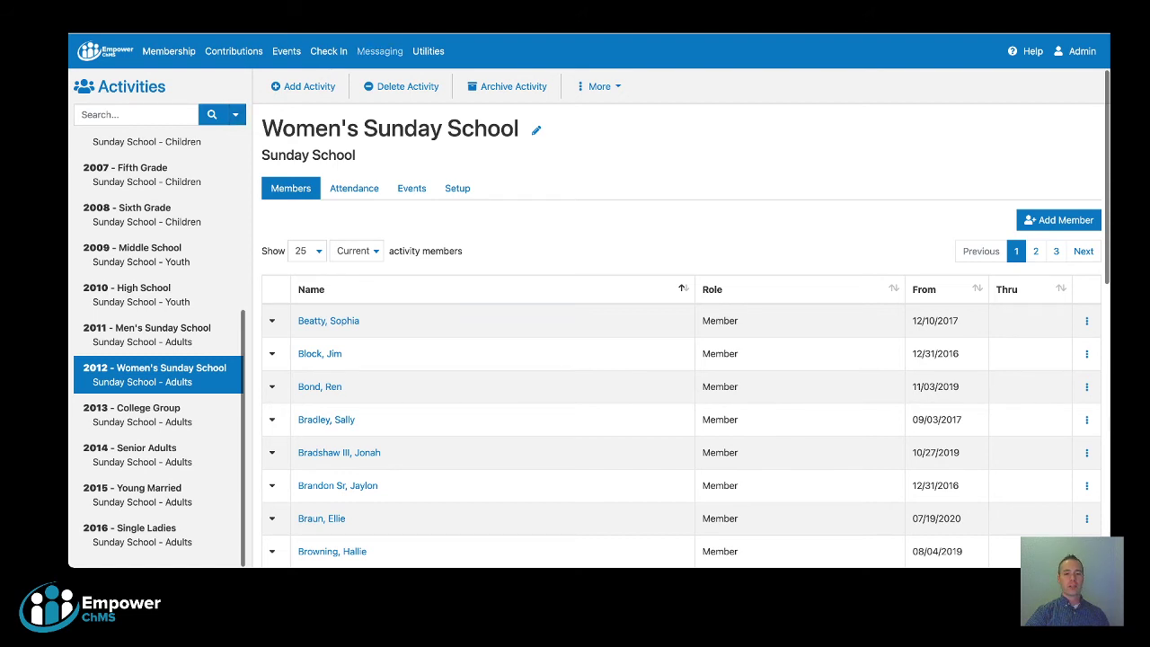
Open the Monthly Newsletter and show its list of issues
{"action": "left_click", "coordinate": [379, 51]}
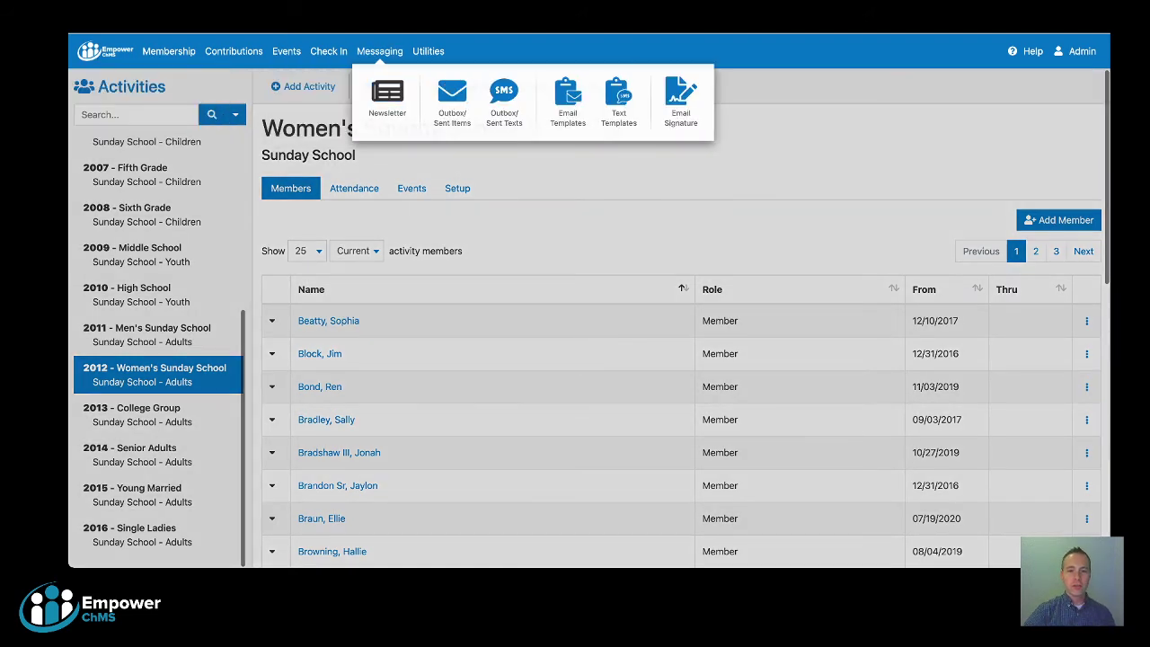
{"action": "left_click", "coordinate": [387, 97]}
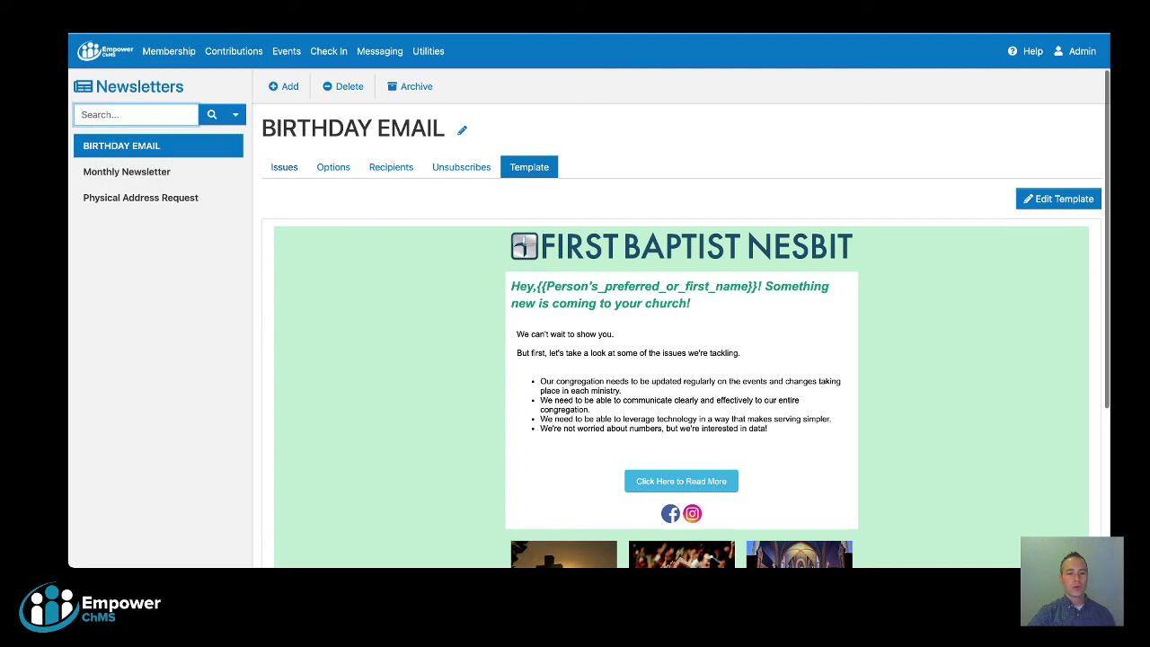
{"action": "left_click", "coordinate": [126, 172]}
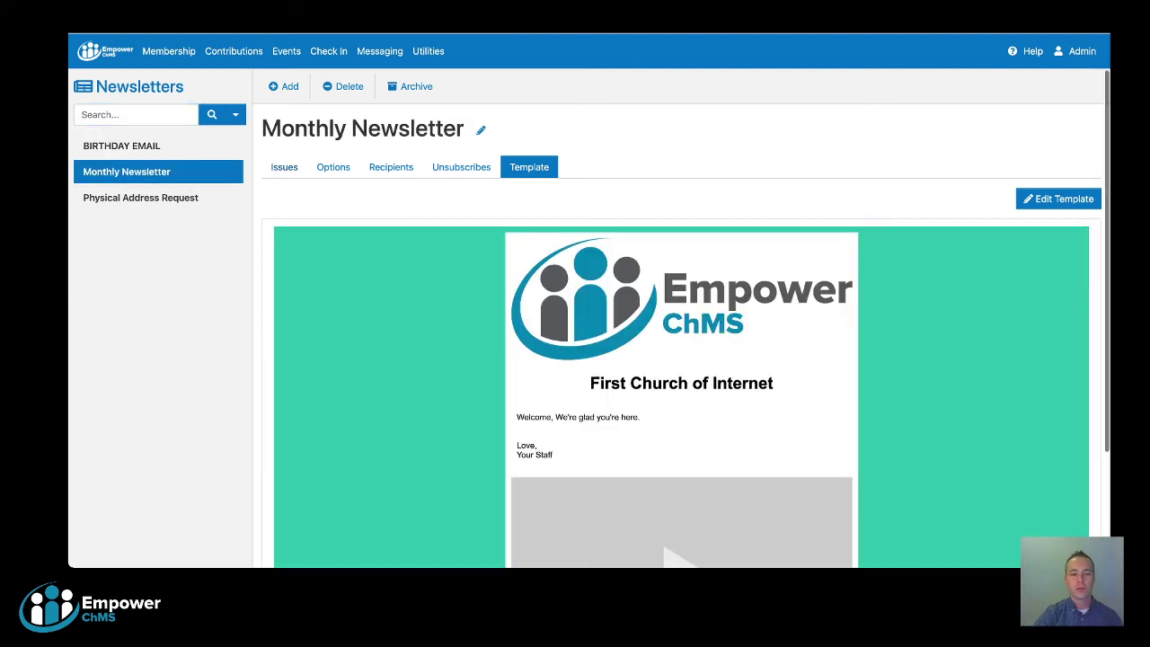
{"action": "left_click", "coordinate": [283, 167]}
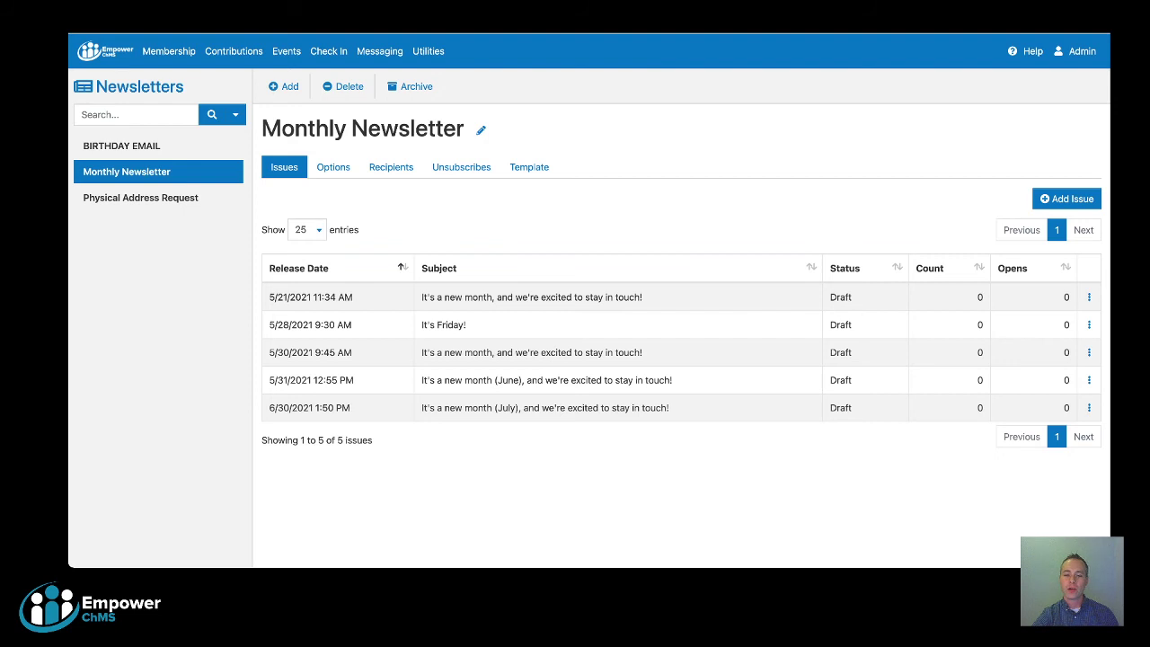
Add a Monthly Newsletter issue with release date 8/1/2021 2:55 PM, inserting "(August)" after "It's a new month" in the subject line
{"action": "left_click", "coordinate": [1066, 198]}
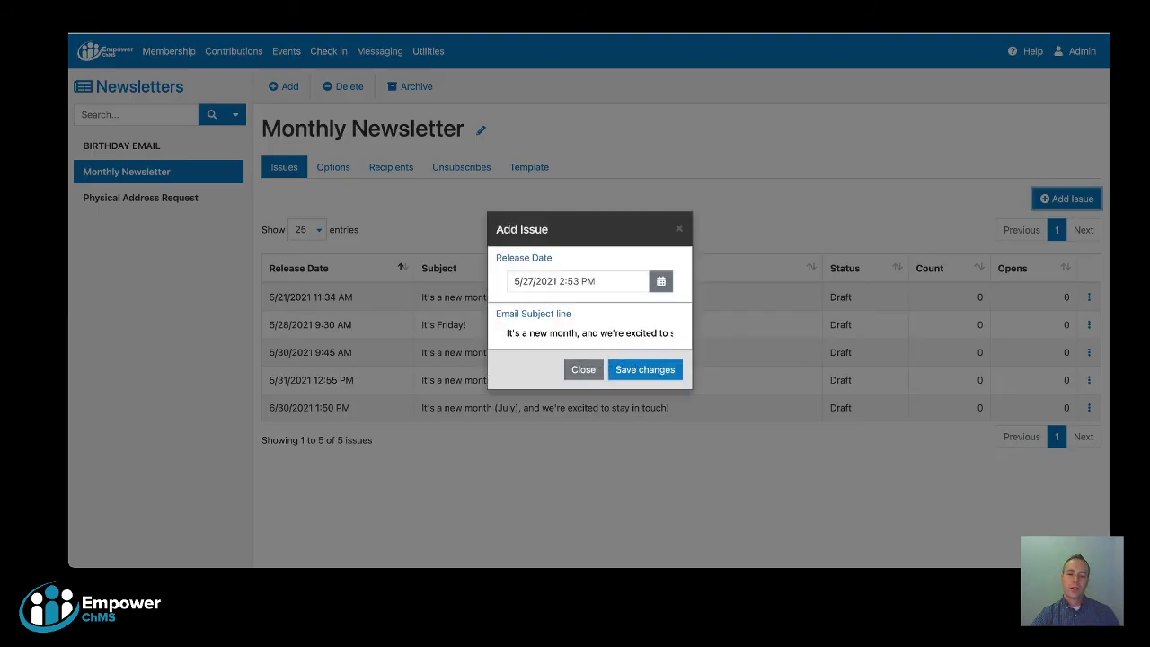
{"action": "left_click", "coordinate": [661, 281]}
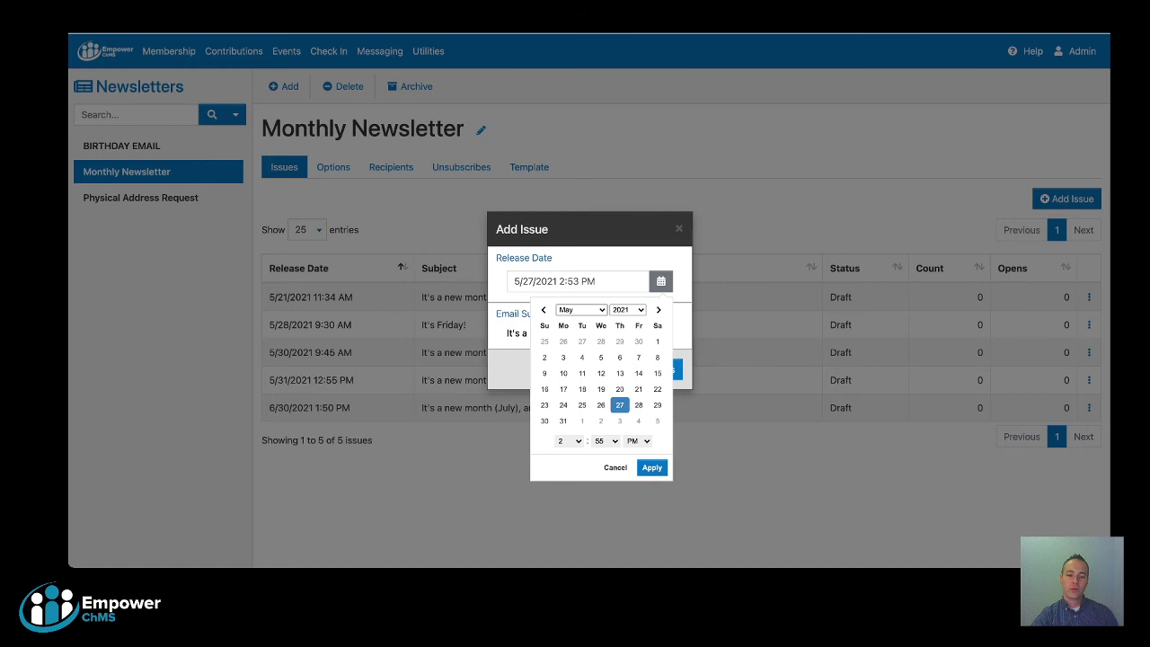
{"action": "left_click", "coordinate": [581, 310]}
{"action": "left_click", "coordinate": [544, 357]}
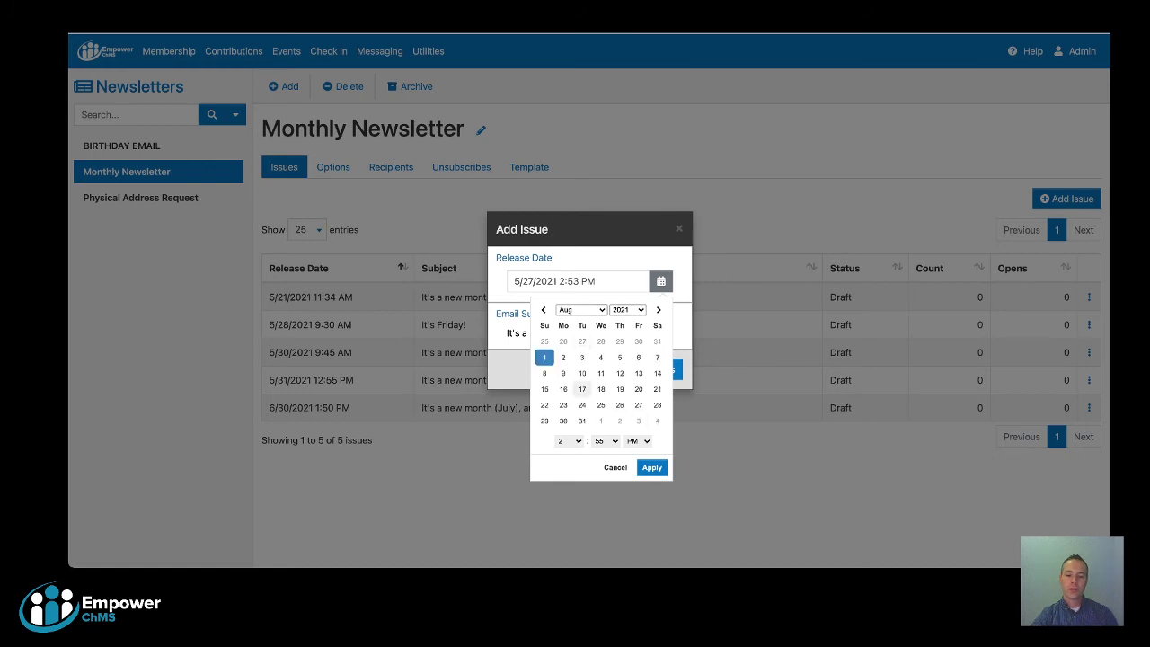
{"action": "left_click", "coordinate": [651, 467]}
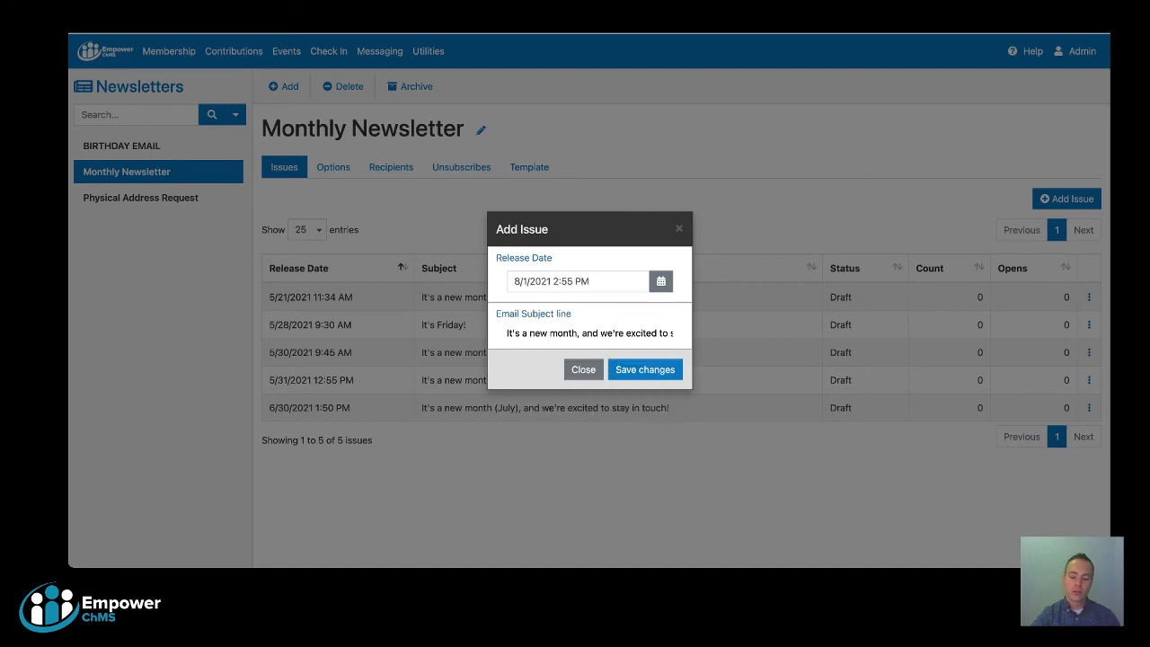
{"action": "type", "text": "(August)"}
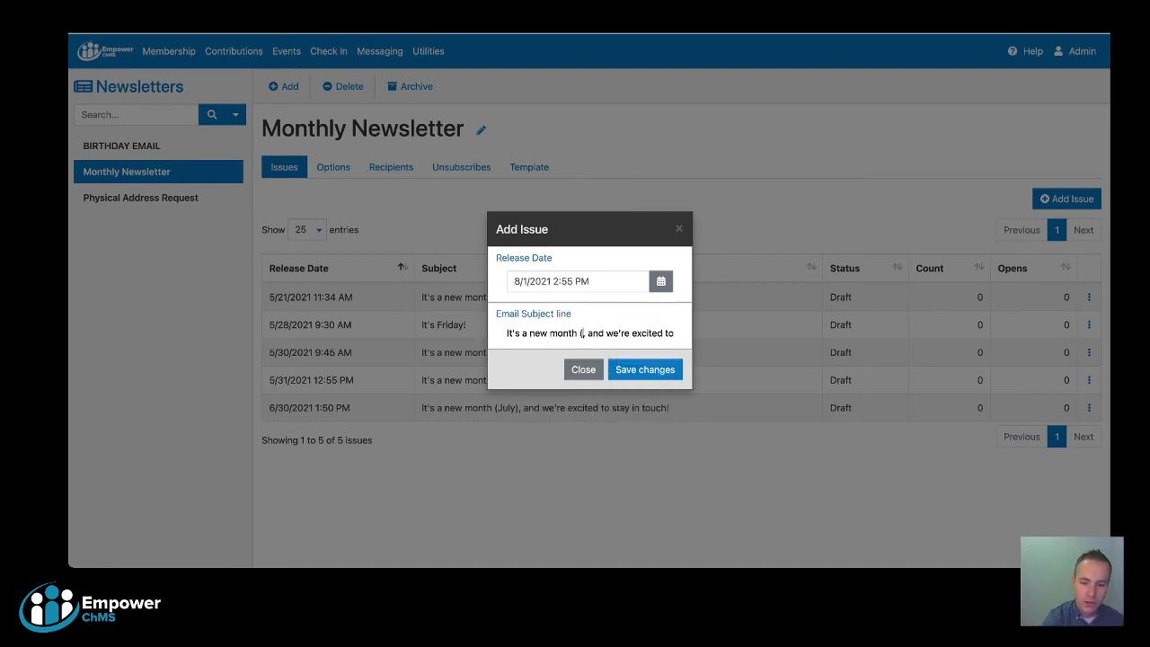
{"action": "type", "text": ")"}
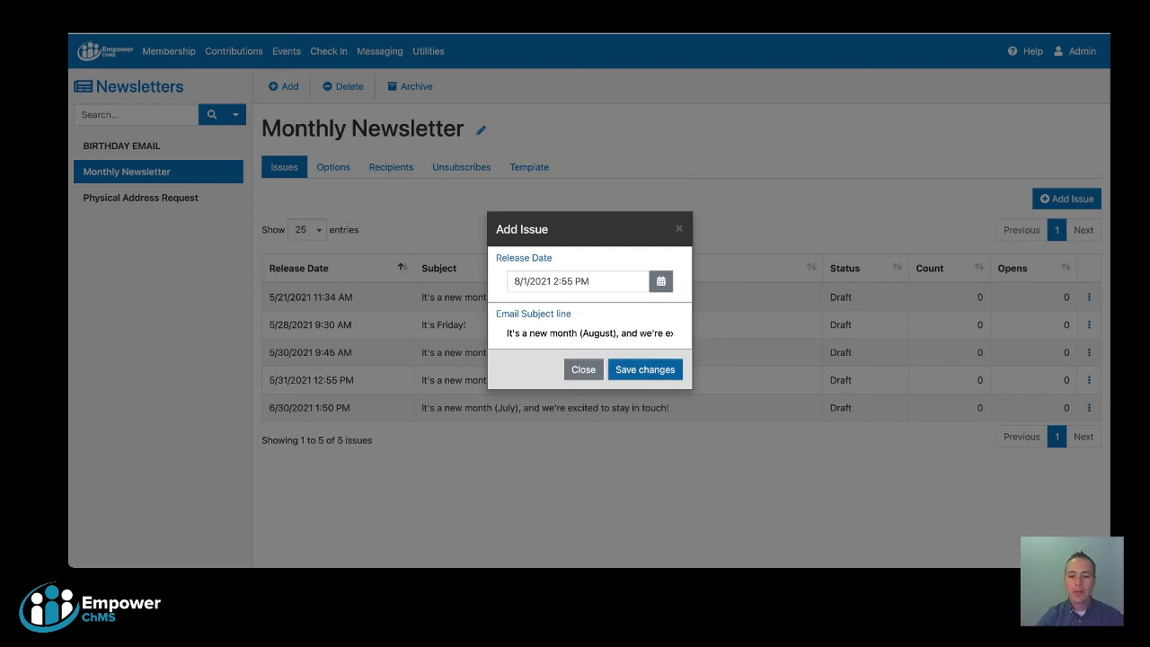
{"action": "left_click", "coordinate": [645, 369]}
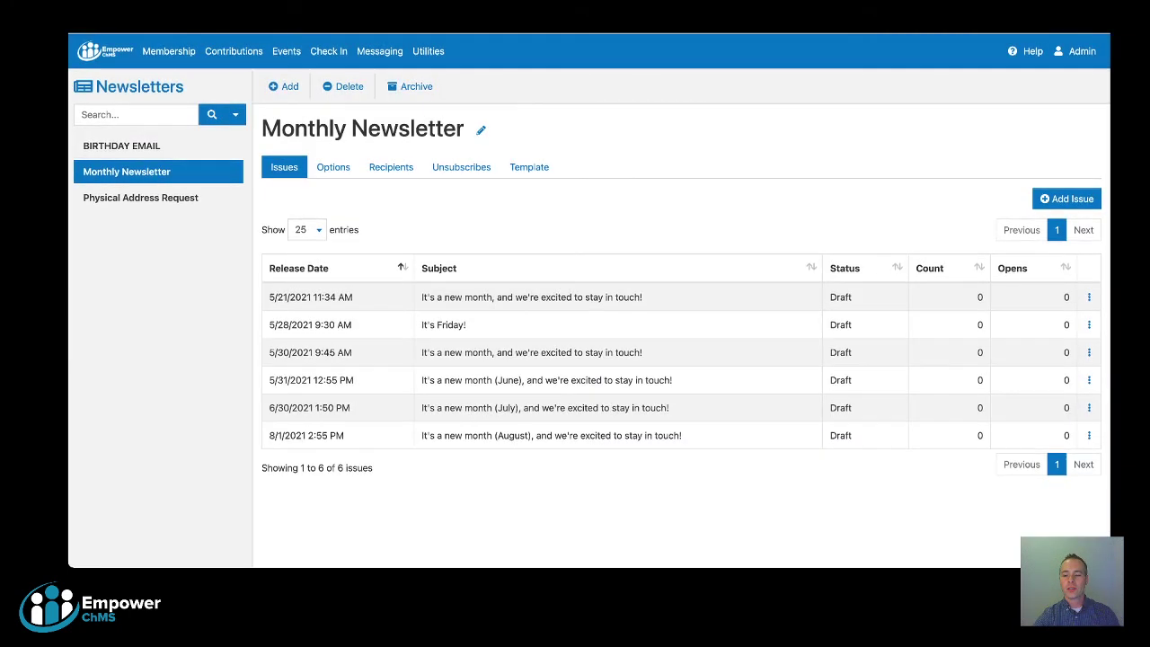
Open the August issue's contents for editing and inspect the settings of the row and the video block
{"action": "left_click", "coordinate": [1088, 435]}
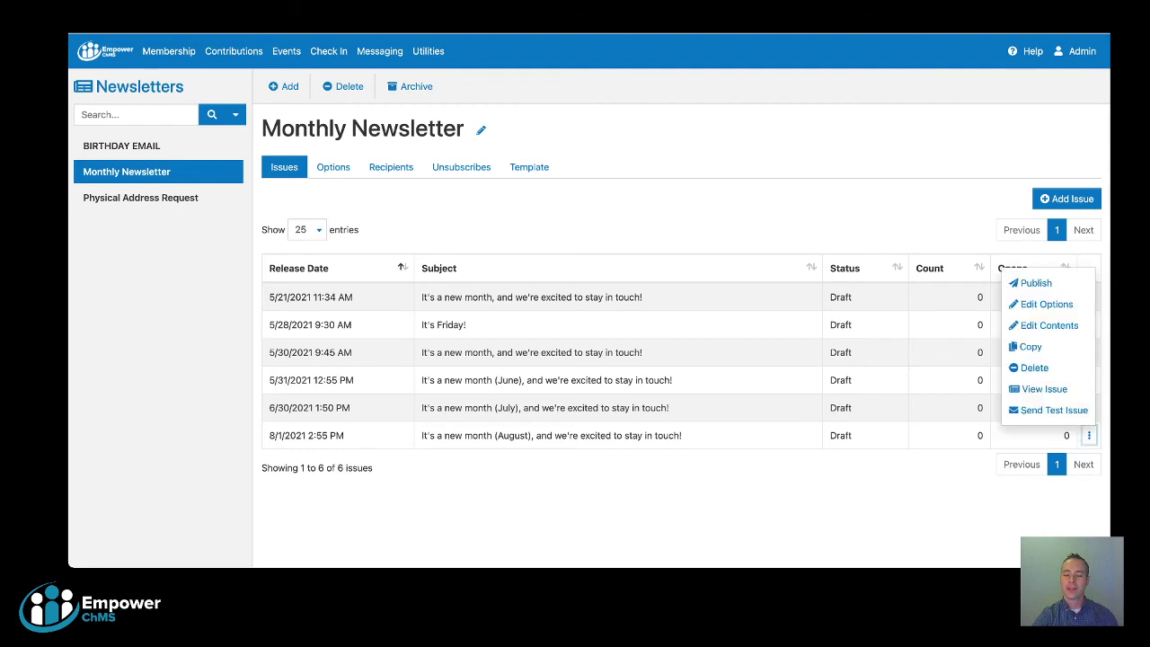
{"action": "left_click", "coordinate": [1048, 325]}
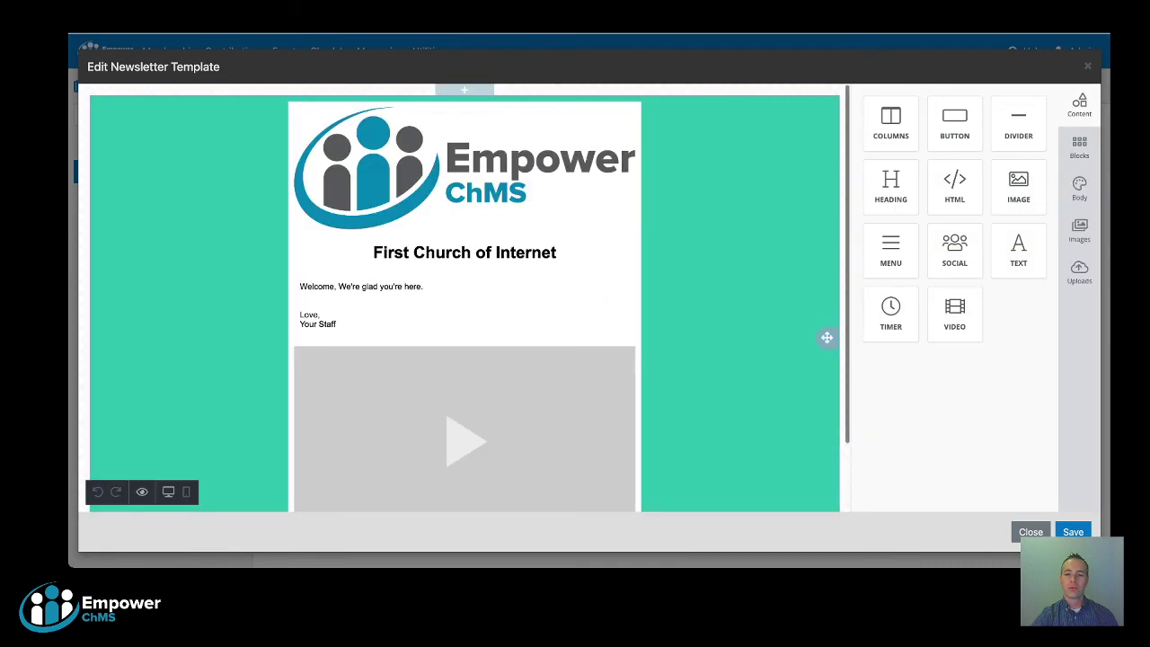
{"action": "left_click", "coordinate": [826, 337]}
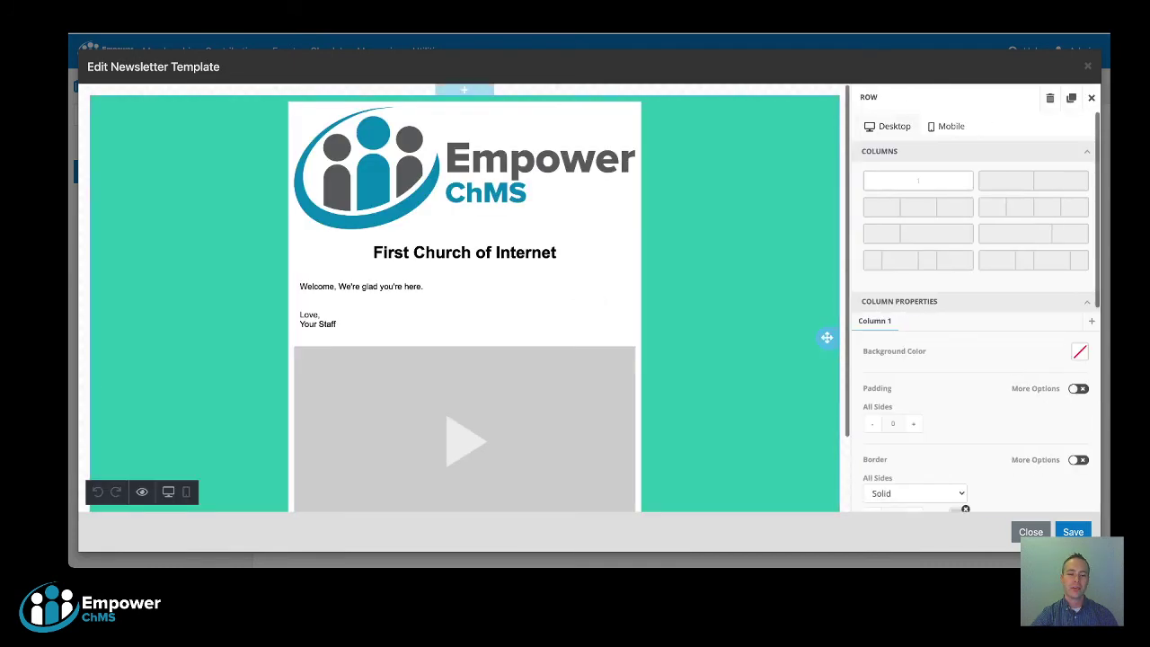
{"action": "left_click", "coordinate": [641, 441]}
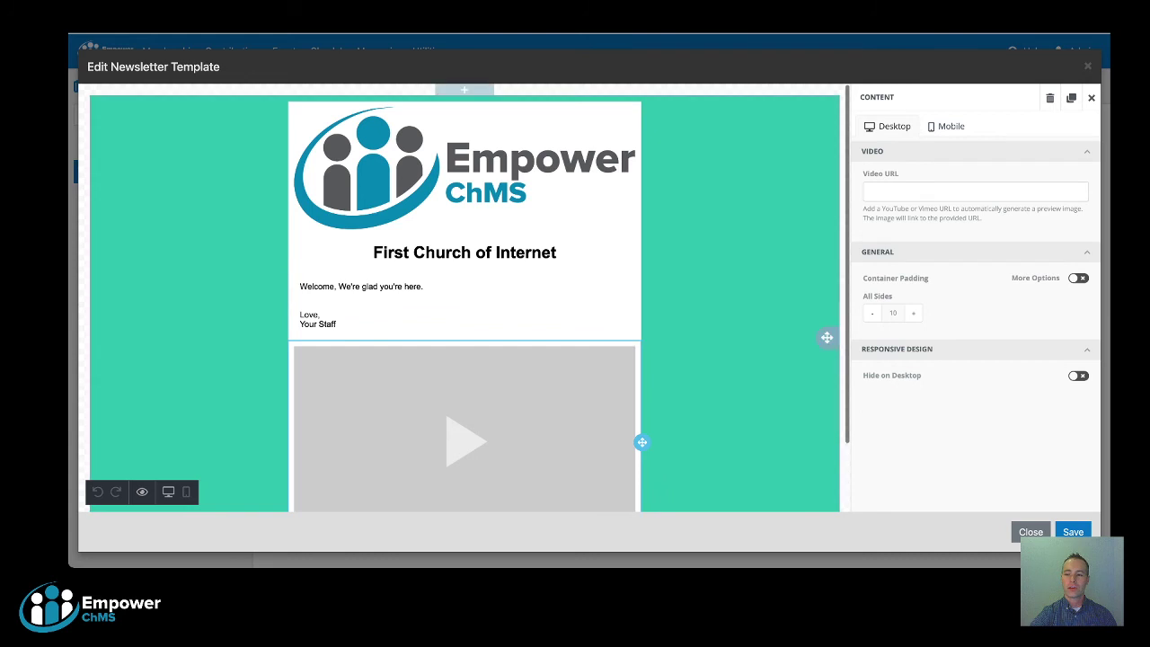
{"action": "left_click", "coordinate": [1090, 97]}
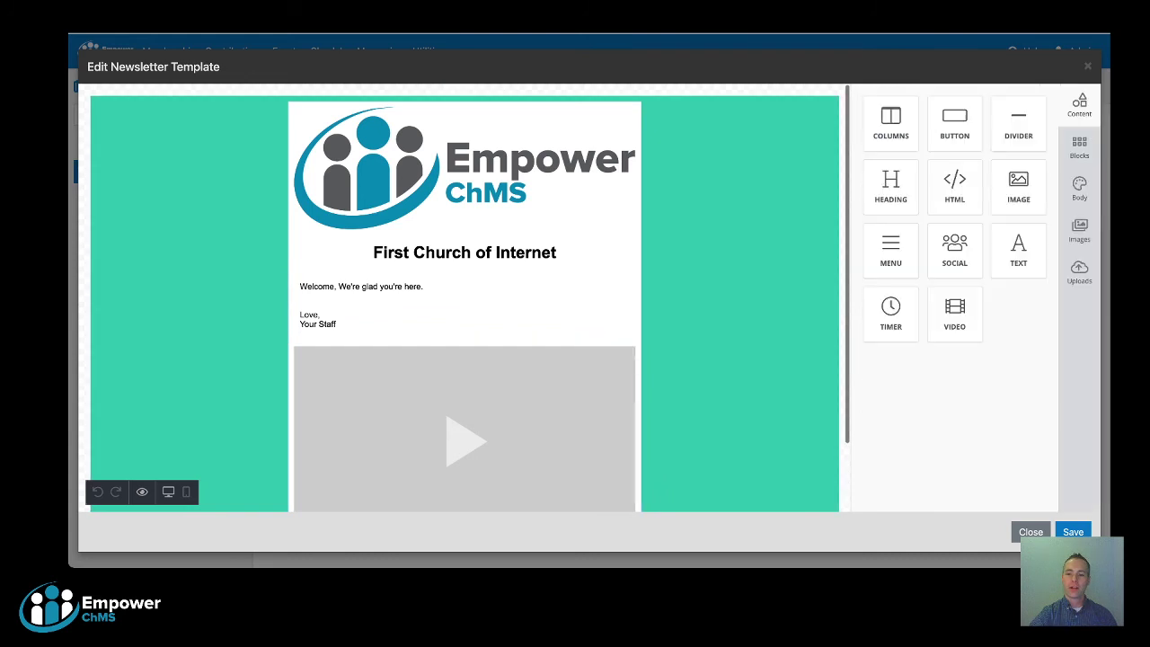
Add an image block between the staff greeting and the video, and inspect the title and greeting text settings
{"action": "left_click_drag", "start_coordinate": [1018, 188], "coordinate": [539, 343]}
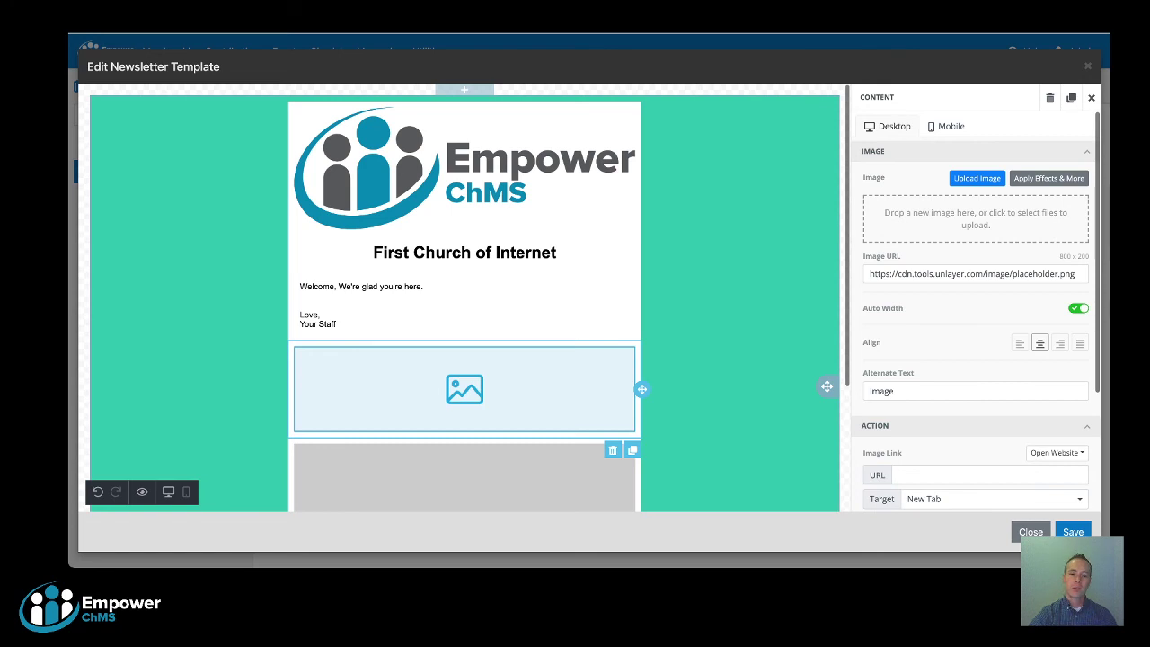
{"action": "left_click", "coordinate": [470, 252]}
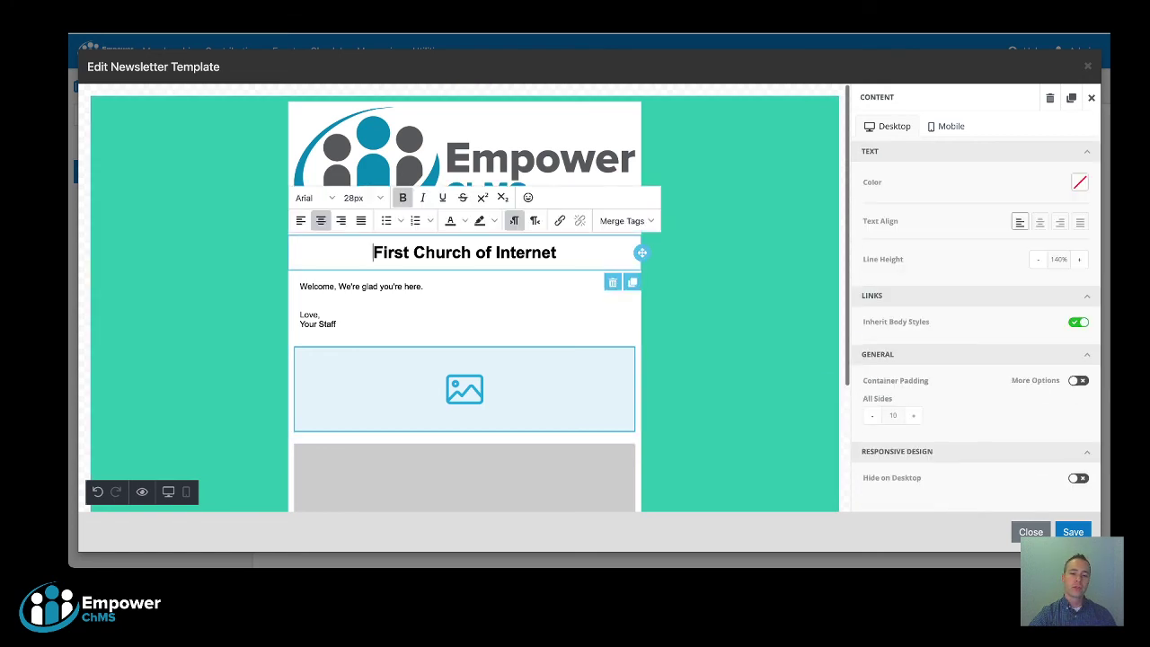
{"action": "left_click", "coordinate": [640, 304]}
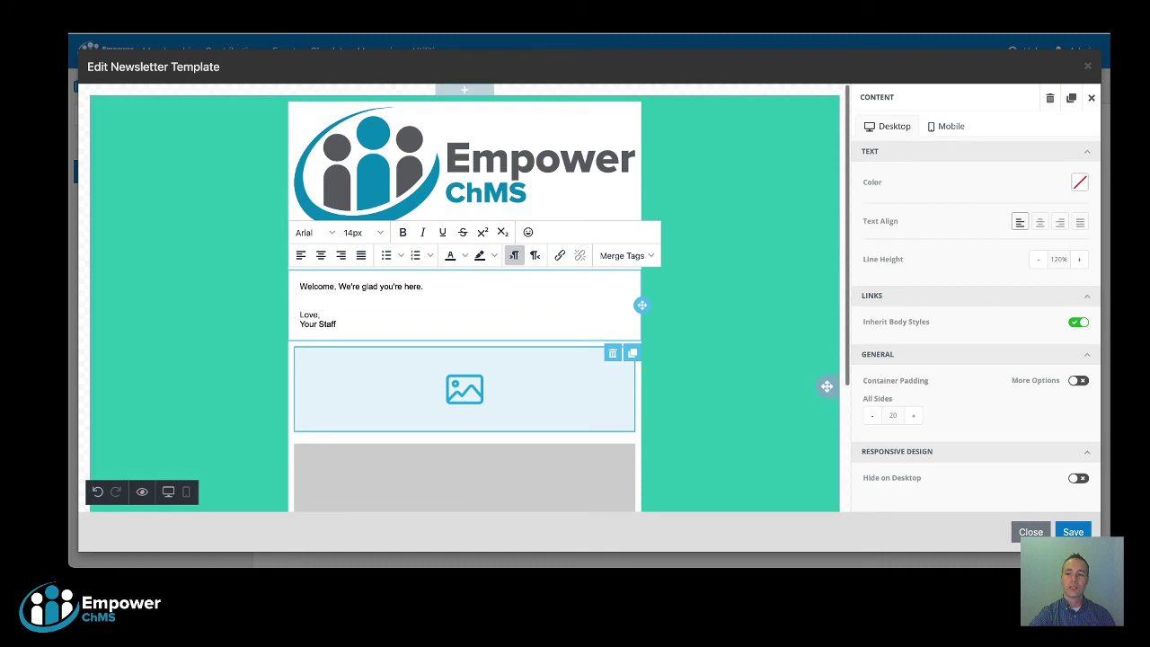
{"action": "left_click", "coordinate": [826, 386]}
{"action": "left_click", "coordinate": [1090, 97]}
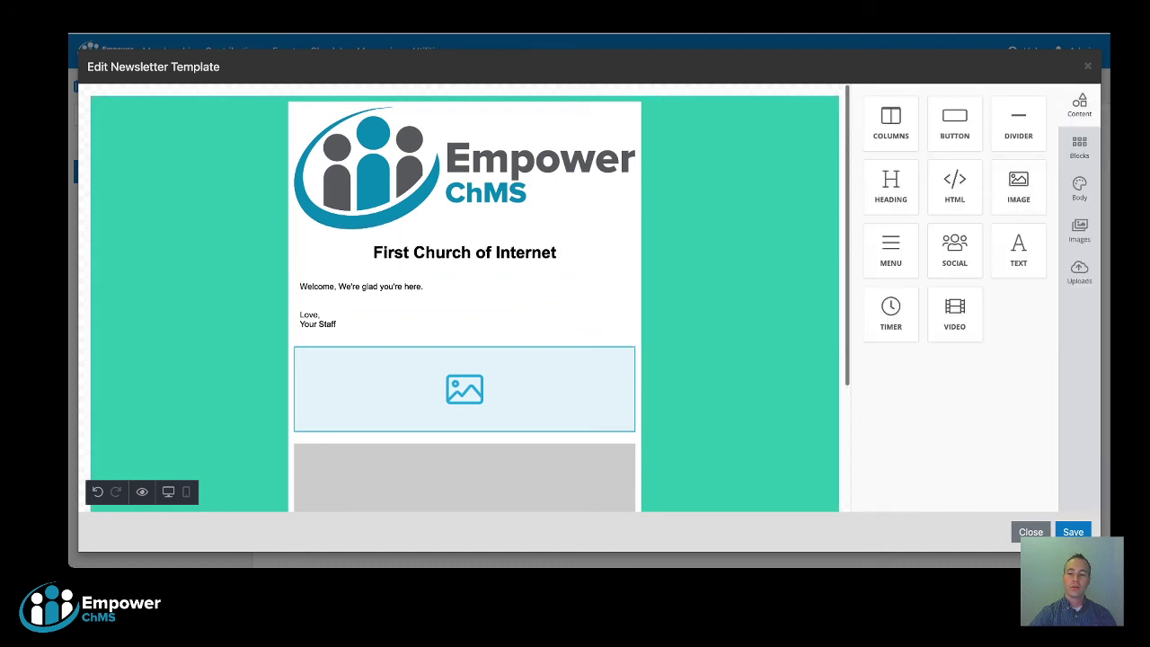
Set the August issue's body background color to blue 3598DB and save the newsletter contents
{"action": "left_click", "coordinate": [1078, 188]}
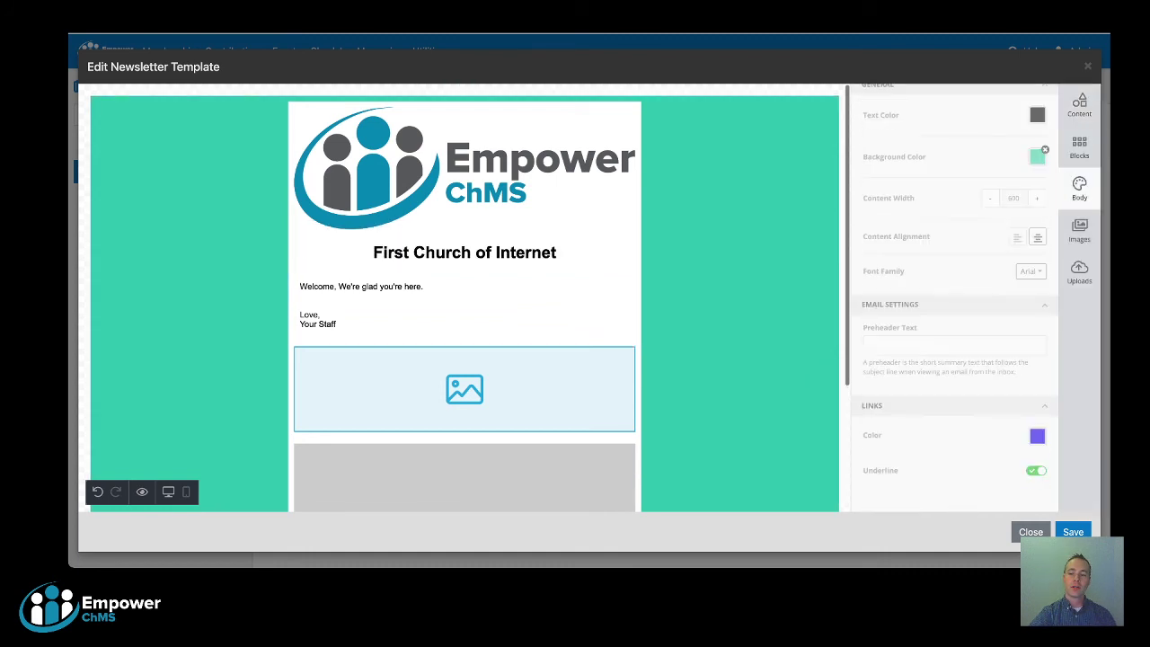
{"action": "left_click", "coordinate": [1036, 166]}
{"action": "left_click", "coordinate": [1013, 297]}
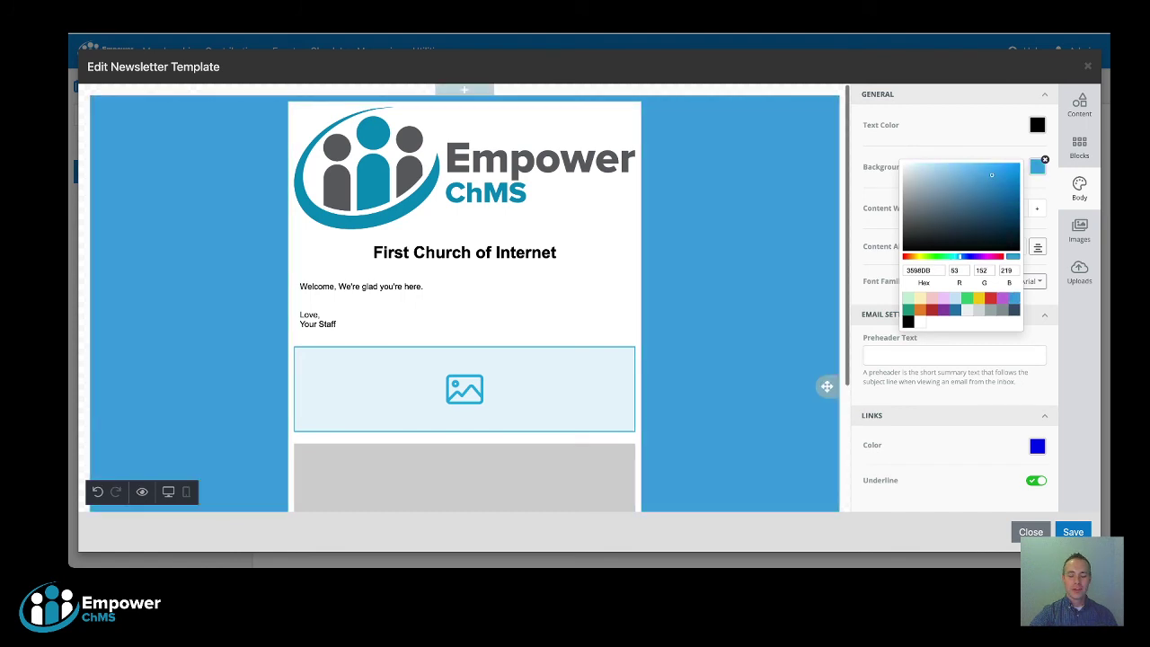
{"action": "scroll", "coordinate": [464, 303], "scroll_direction": "down", "scroll_amount": 3}
{"action": "scroll", "coordinate": [464, 303], "scroll_direction": "up", "scroll_amount": 3}
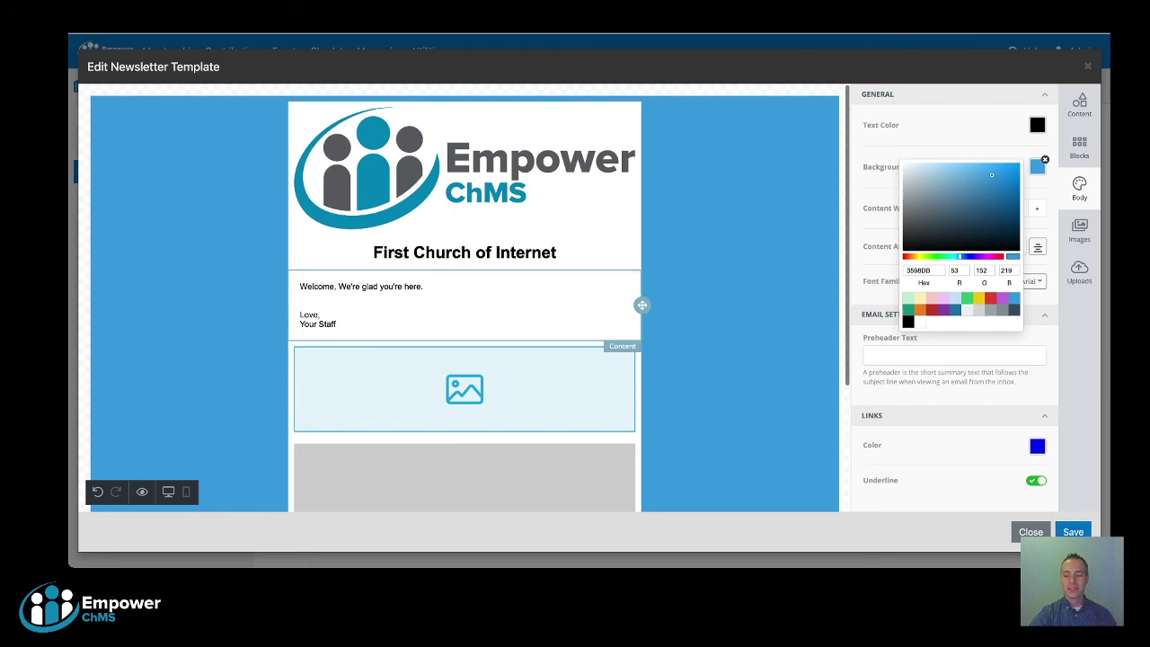
{"action": "left_click", "coordinate": [1072, 532]}
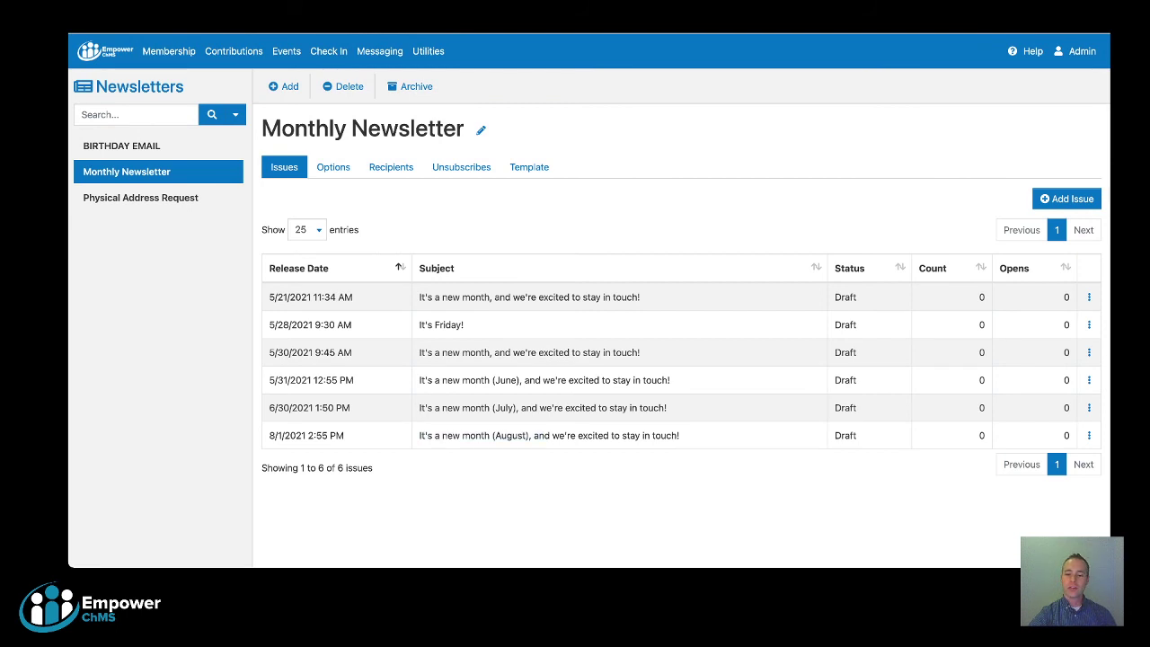
Check the August issue's status, and look through the list of people who would receive the Monthly Newsletter
{"action": "double_click", "coordinate": [845, 435]}
{"action": "left_click", "coordinate": [845, 436]}
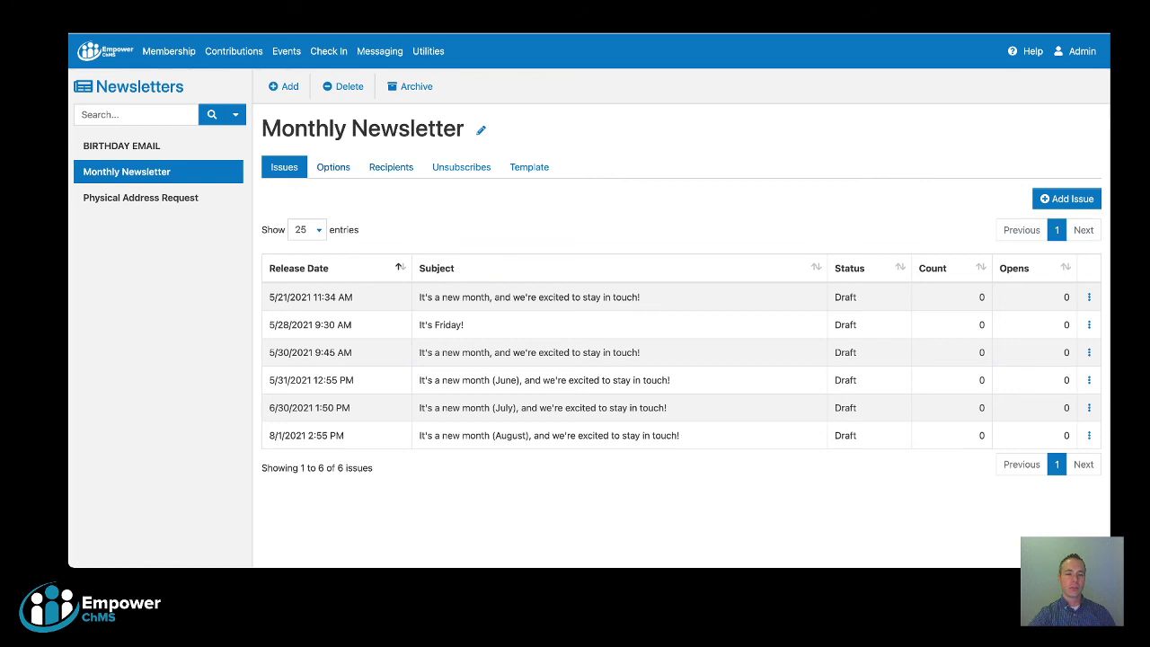
{"action": "left_click", "coordinate": [391, 167]}
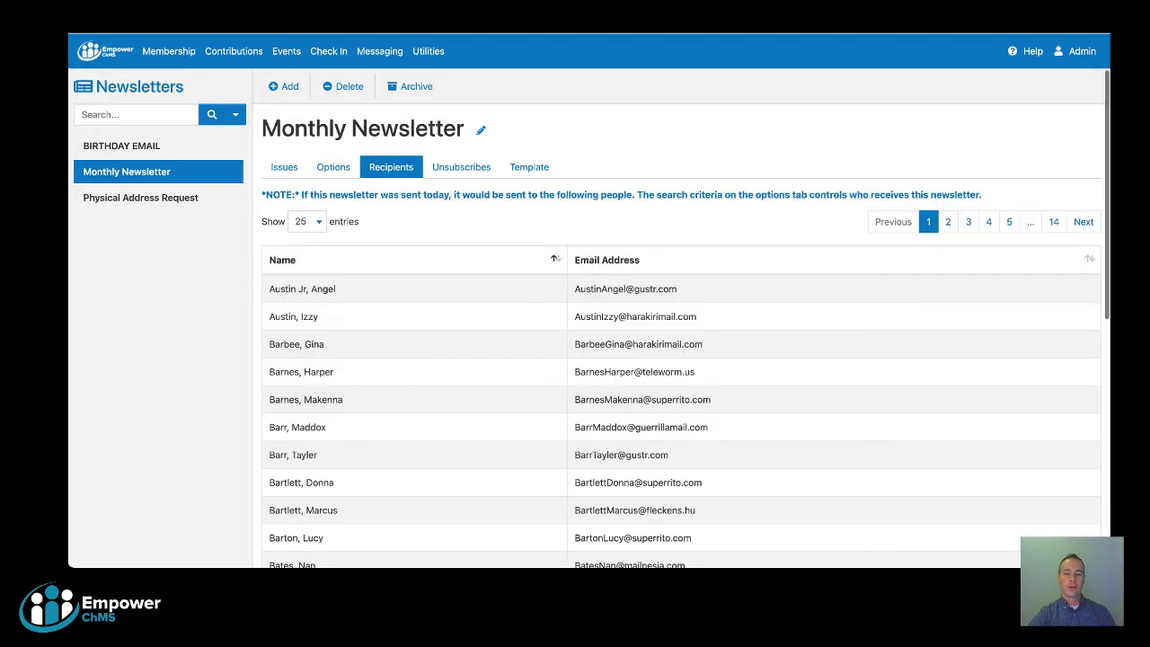
{"action": "scroll", "coordinate": [681, 319], "scroll_direction": "down", "scroll_amount": 5}
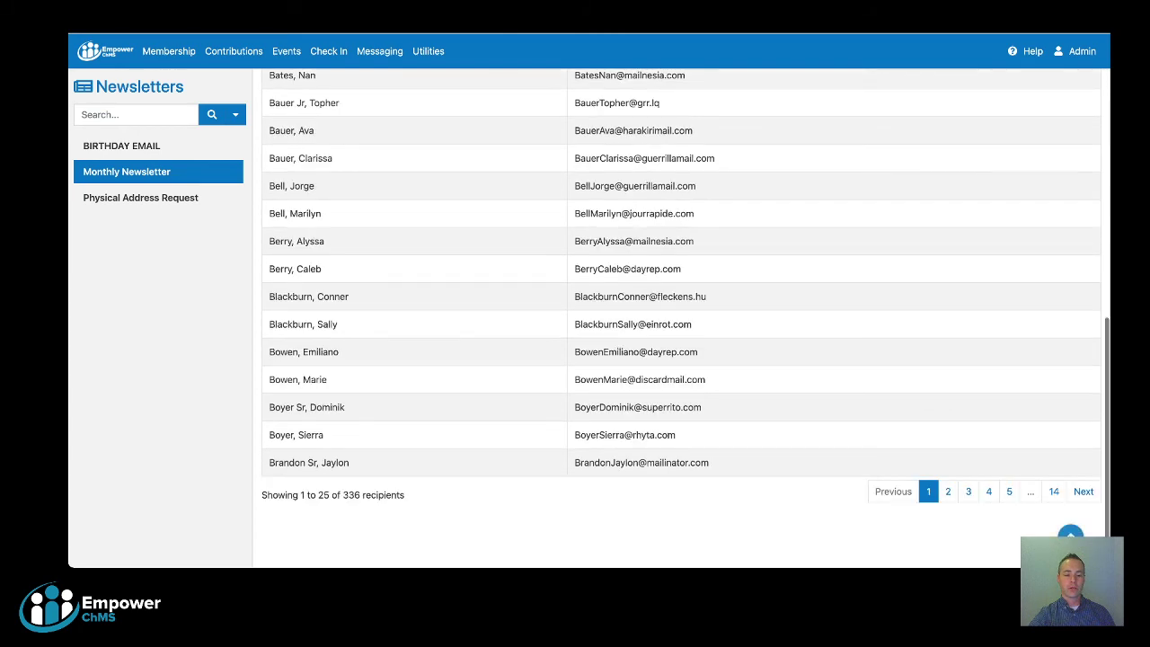
{"action": "scroll", "coordinate": [681, 318], "scroll_direction": "up", "scroll_amount": 5}
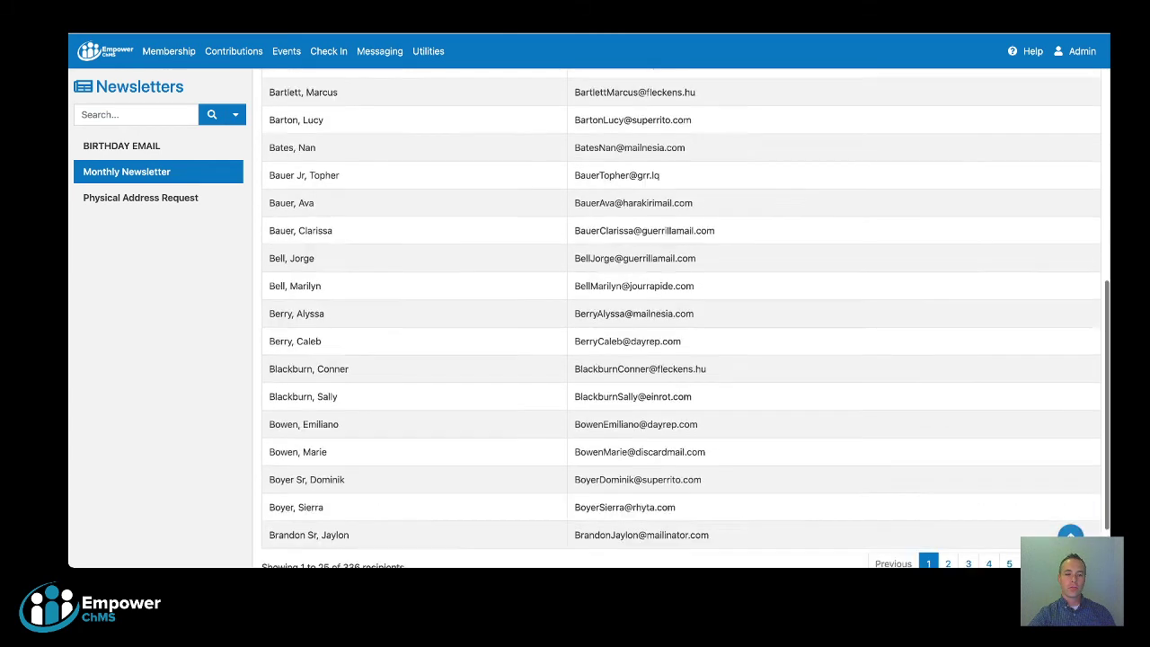
Show the Monthly Newsletter's options and examine the criteria that determine its recipients
{"action": "left_click", "coordinate": [332, 167]}
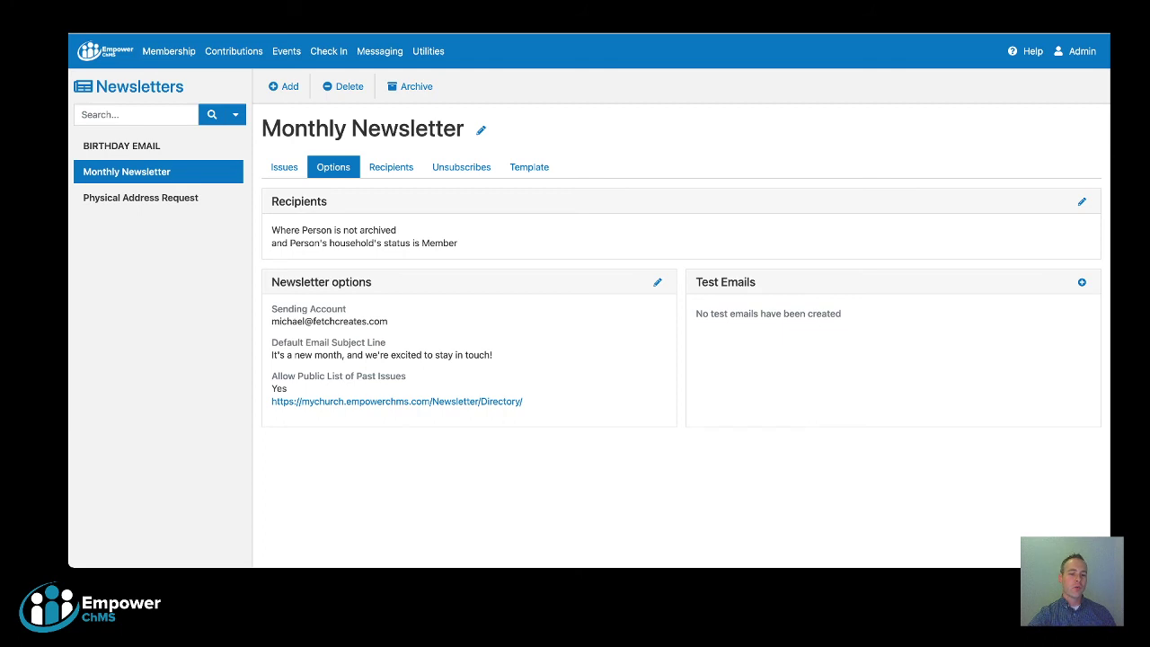
{"action": "left_click_drag", "start_coordinate": [271, 243], "coordinate": [458, 242]}
{"action": "left_click", "coordinate": [463, 243]}
{"action": "left_click", "coordinate": [1082, 201]}
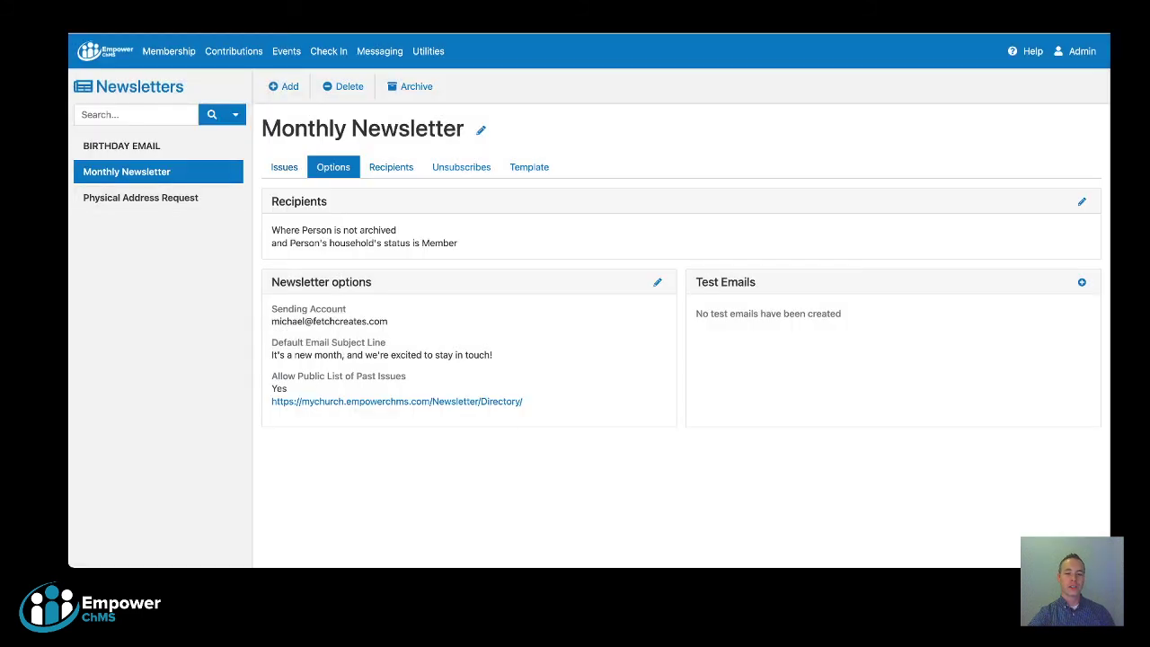
Return to the newsletter's issues and inspect the August issue's available actions and release date
{"action": "left_click", "coordinate": [284, 167]}
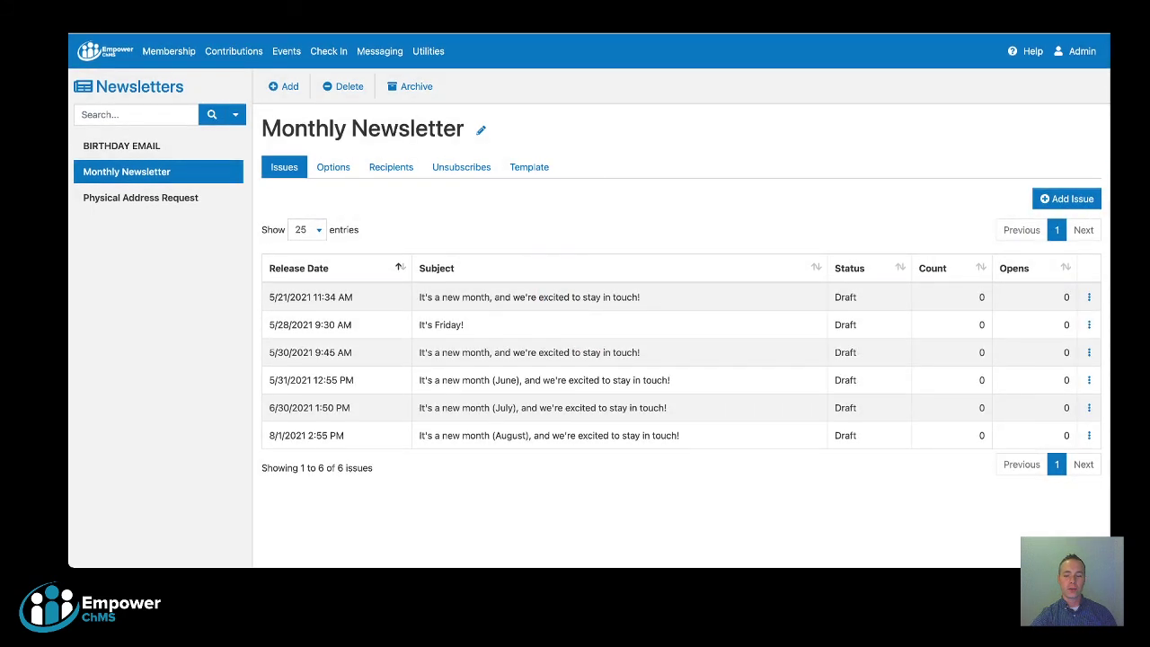
{"action": "left_click", "coordinate": [1089, 434]}
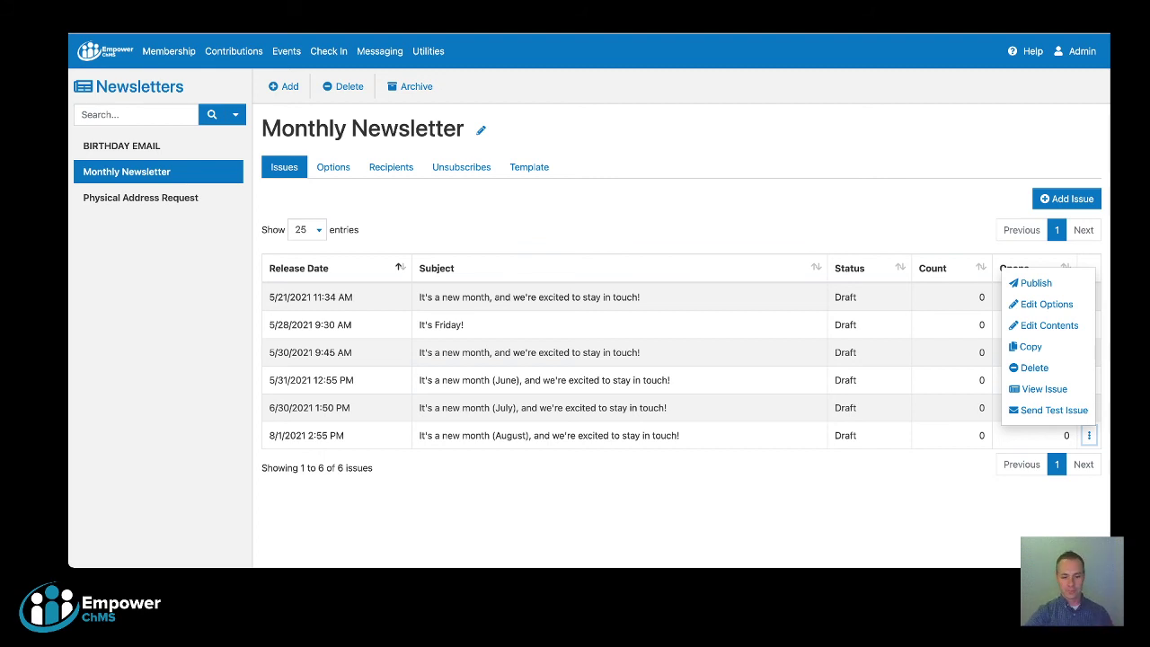
{"action": "key", "text": "Escape"}
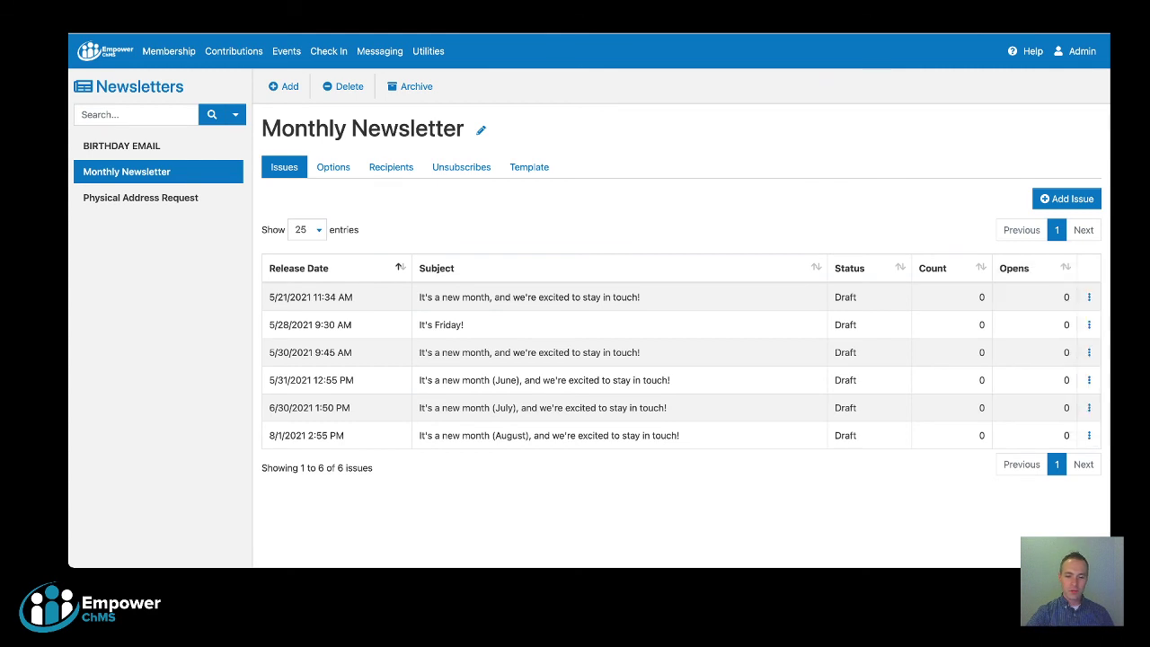
{"action": "left_click_drag", "start_coordinate": [345, 435], "coordinate": [270, 435]}
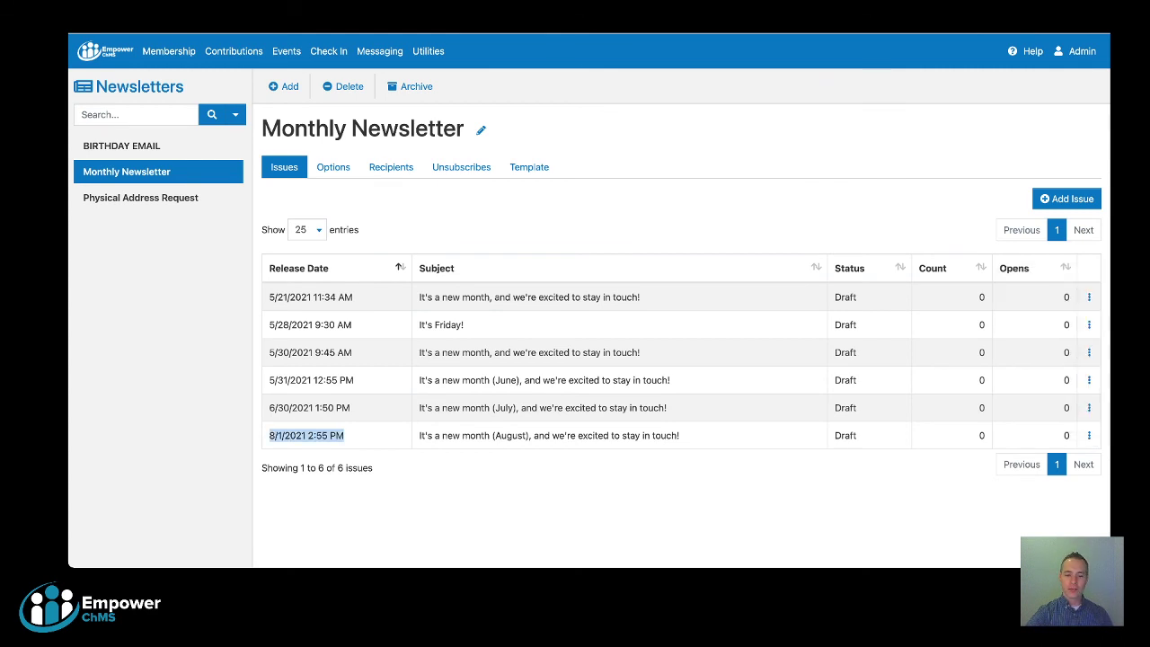
{"action": "left_click", "coordinate": [278, 435]}
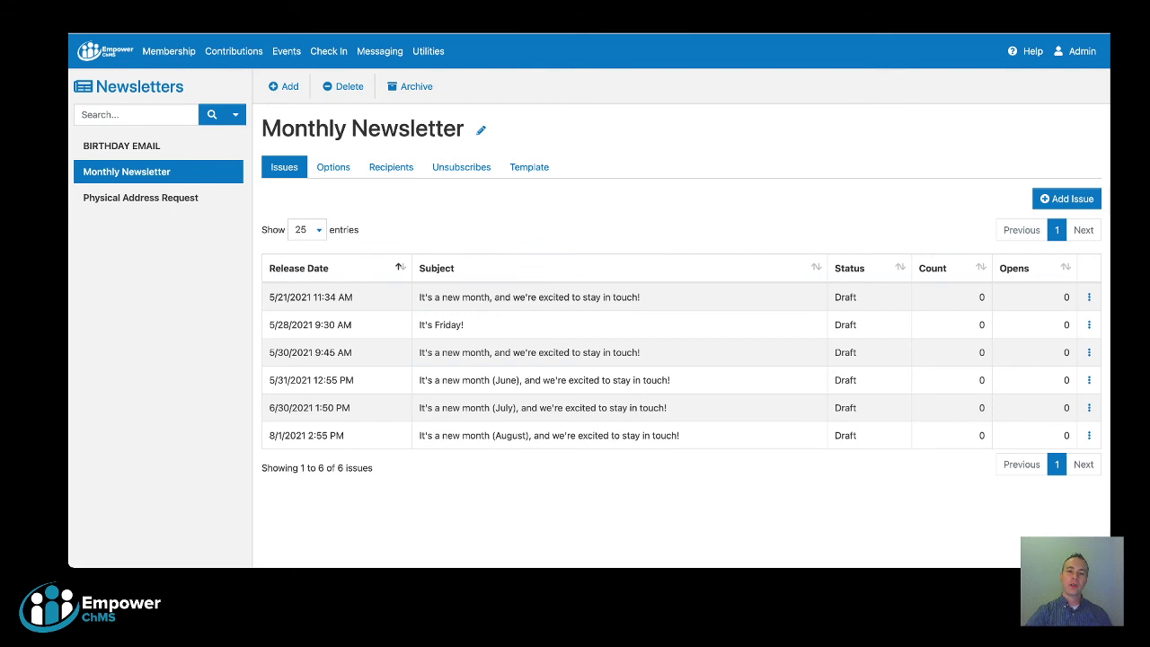
Show the Monthly Newsletter's list of unsubscribed recipients
{"action": "left_click", "coordinate": [461, 167]}
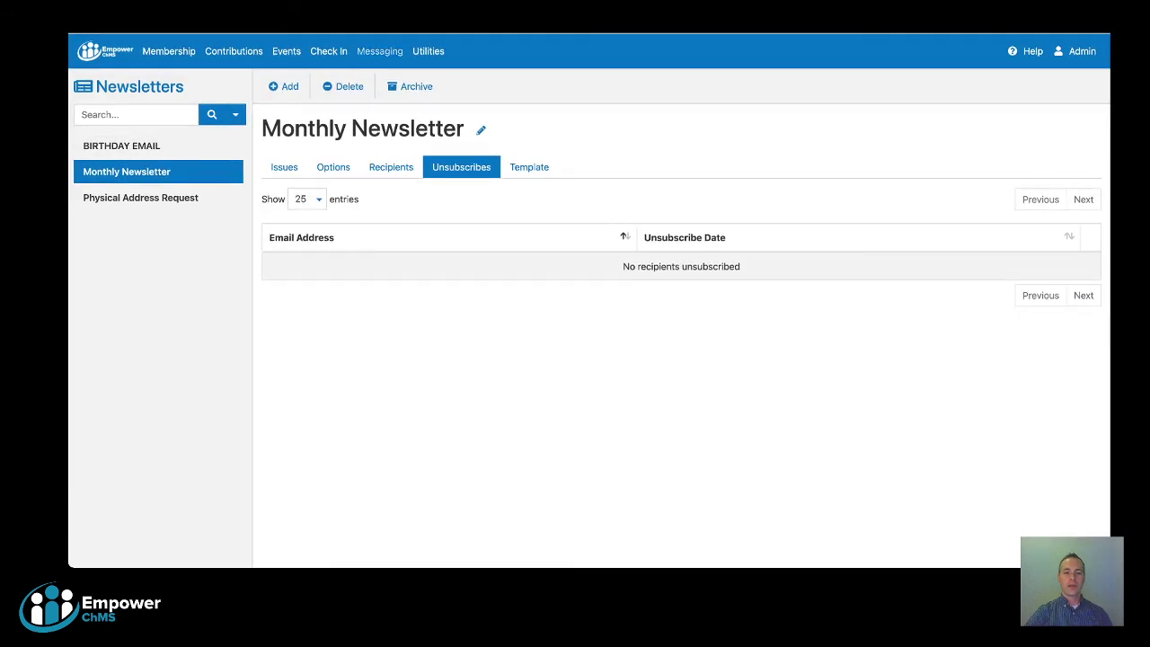
{"action": "left_click", "coordinate": [380, 51]}
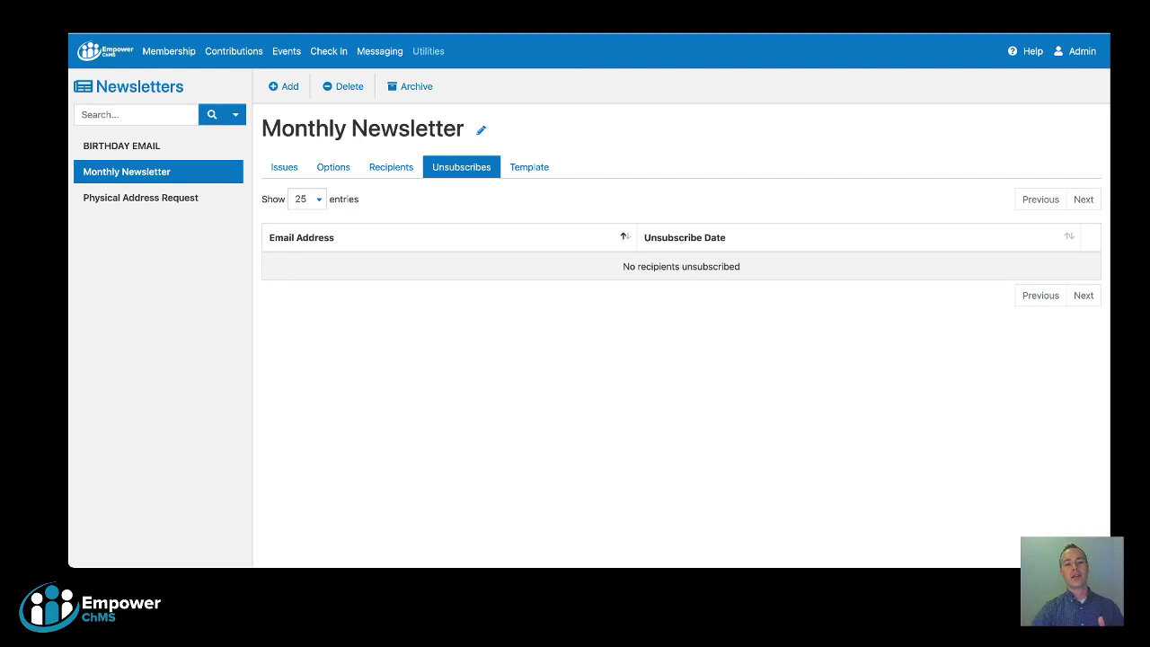
Open the Personal Attributes settings for people in the church software's utility options
{"action": "left_click", "coordinate": [428, 51]}
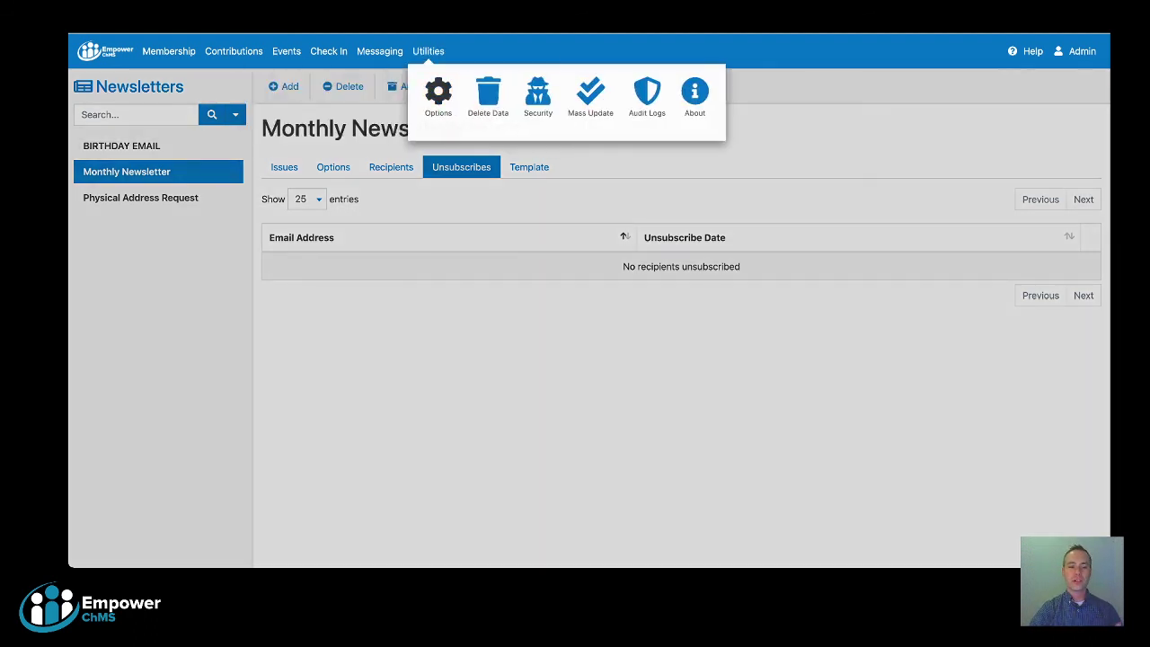
{"action": "left_click", "coordinate": [438, 91]}
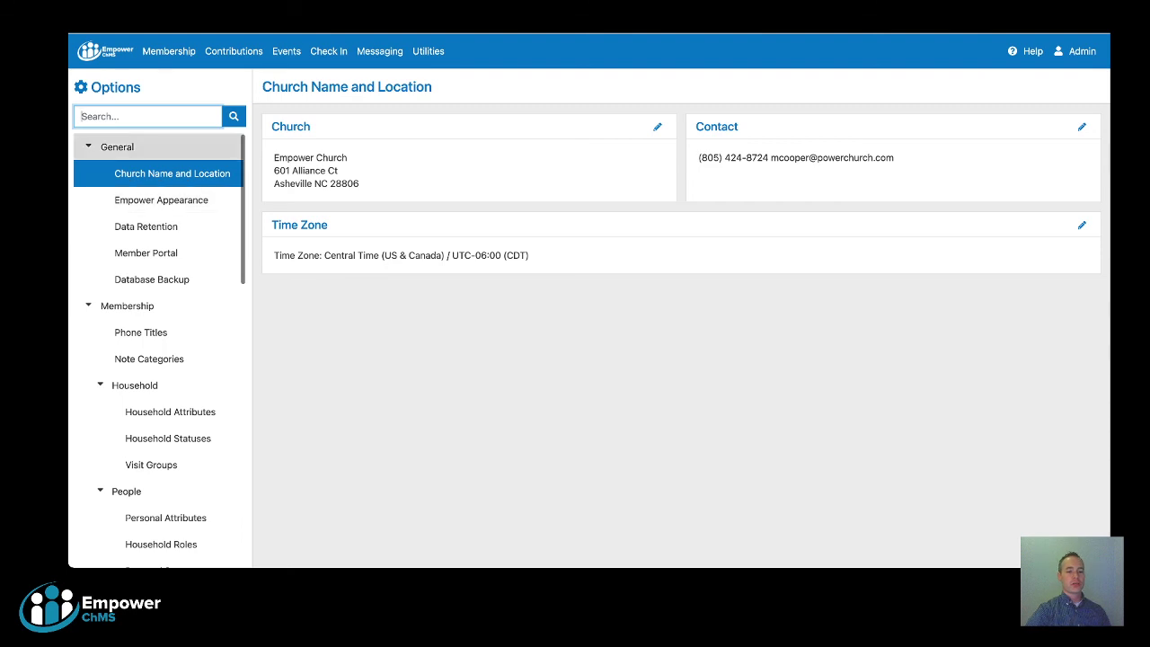
{"action": "scroll", "coordinate": [158, 256], "scroll_direction": "down", "scroll_amount": 5}
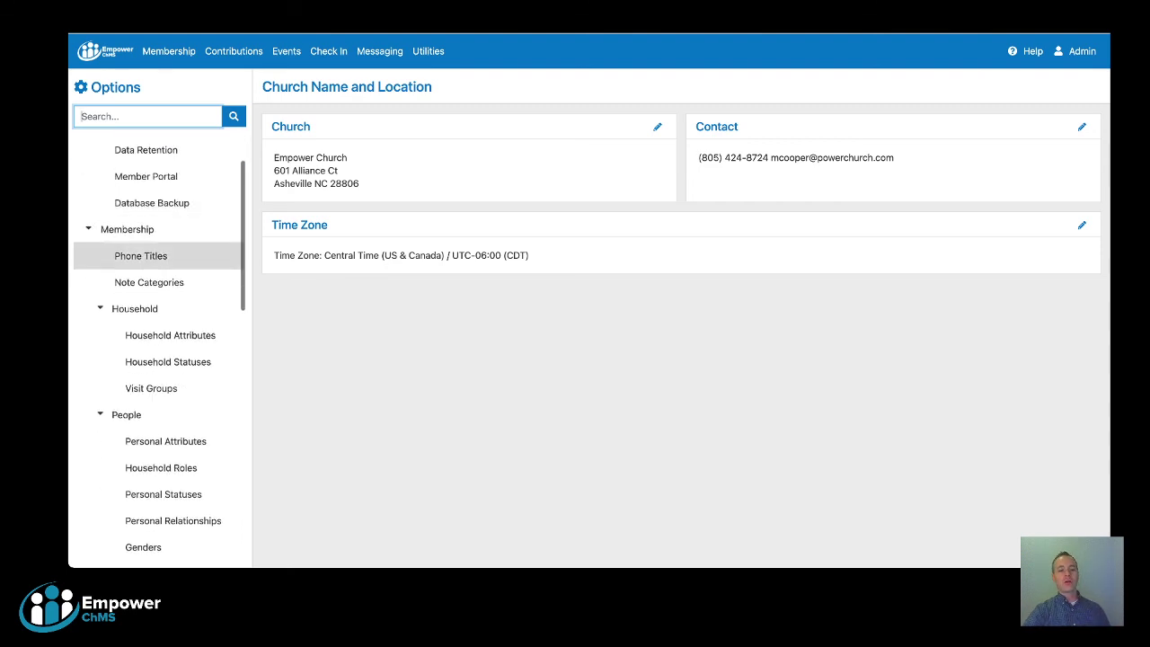
{"action": "scroll", "coordinate": [157, 297], "scroll_direction": "down", "scroll_amount": 1}
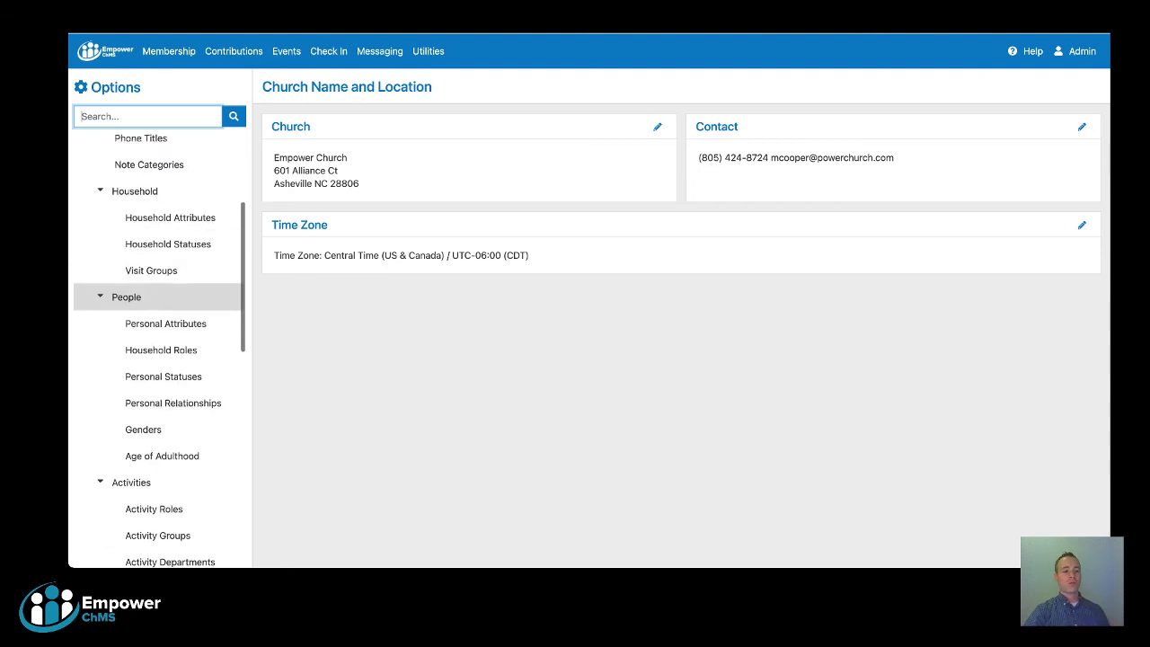
{"action": "scroll", "coordinate": [157, 301], "scroll_direction": "down", "scroll_amount": 1}
{"action": "left_click", "coordinate": [166, 306]}
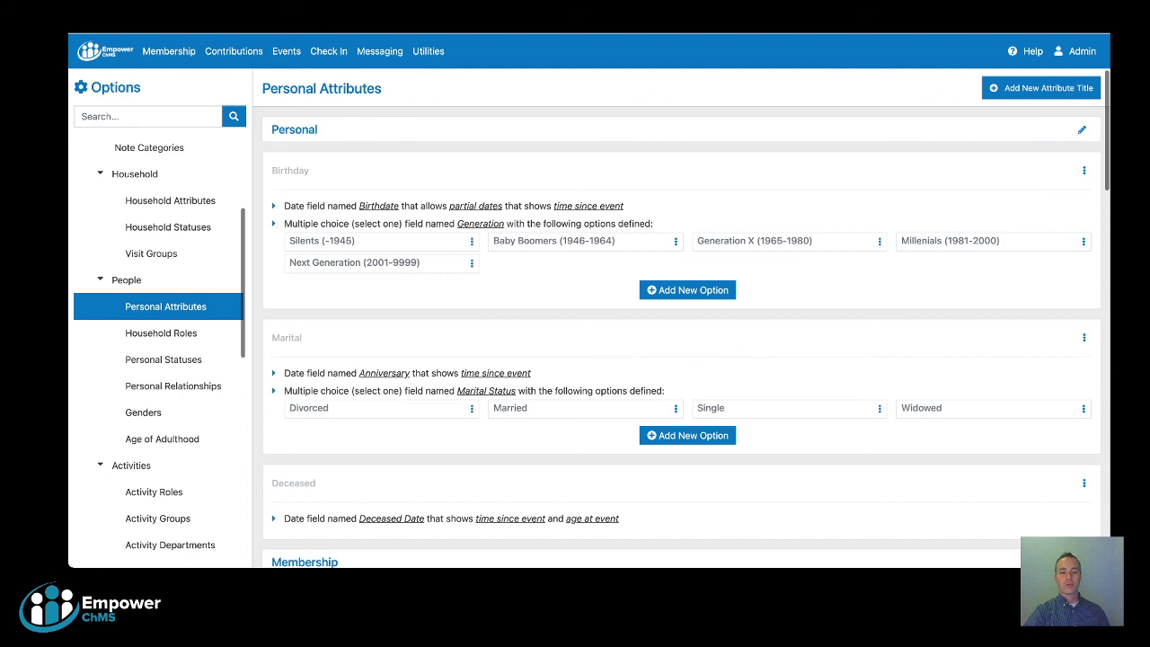
Look through the defined personal attributes, from membership and spiritual gifts to ministries and personality styles
{"action": "scroll", "coordinate": [683, 314], "scroll_direction": "down", "scroll_amount": 8}
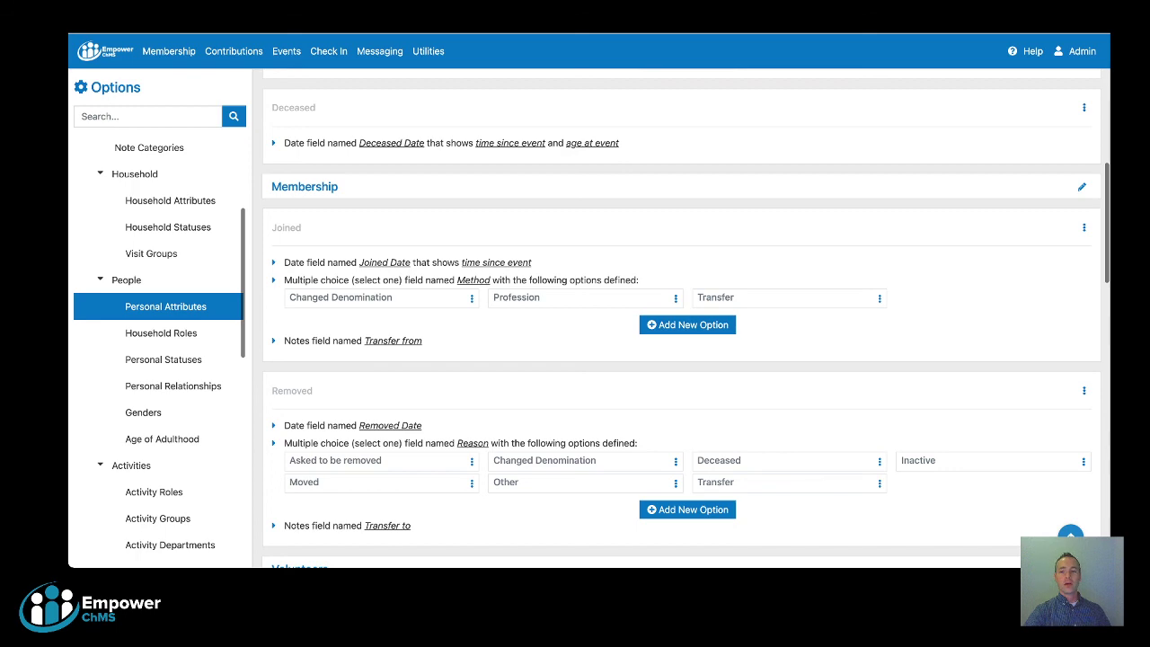
{"action": "scroll", "coordinate": [683, 347], "scroll_direction": "down", "scroll_amount": 6}
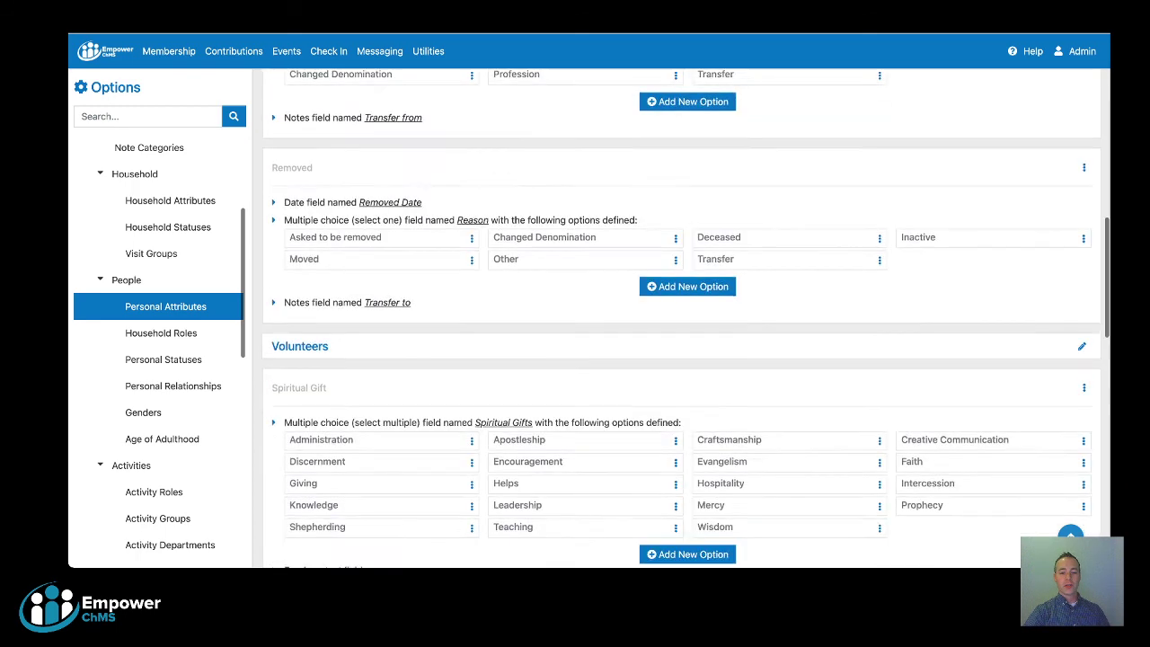
{"action": "scroll", "coordinate": [683, 347], "scroll_direction": "down", "scroll_amount": 6}
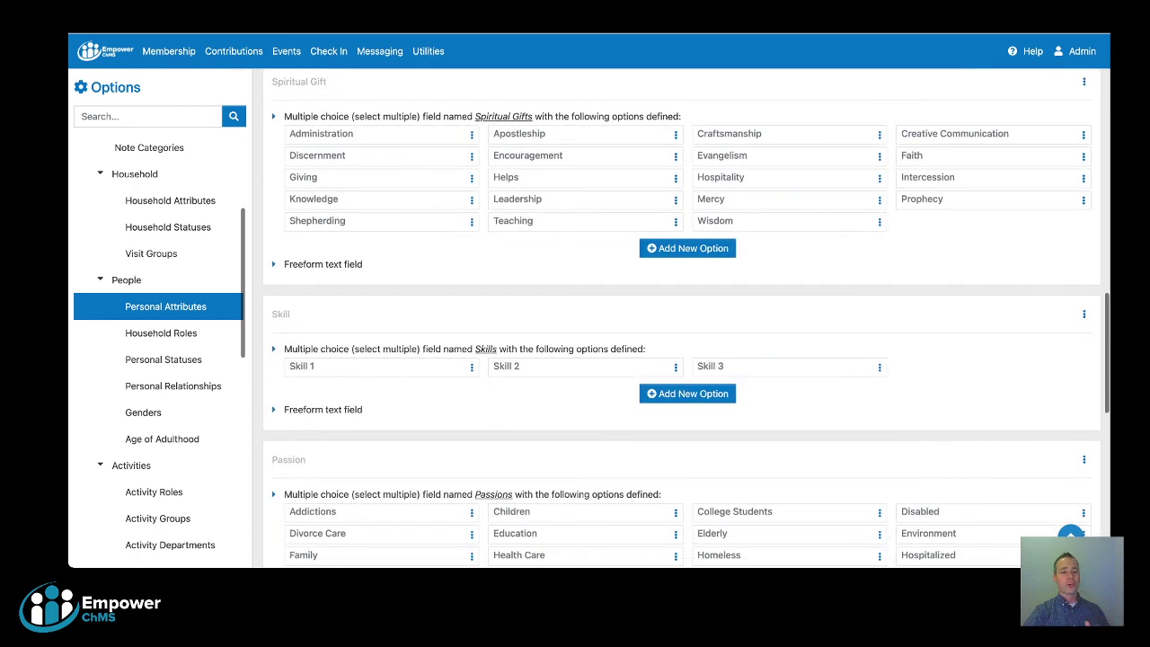
{"action": "scroll", "coordinate": [683, 348], "scroll_direction": "down", "scroll_amount": 9}
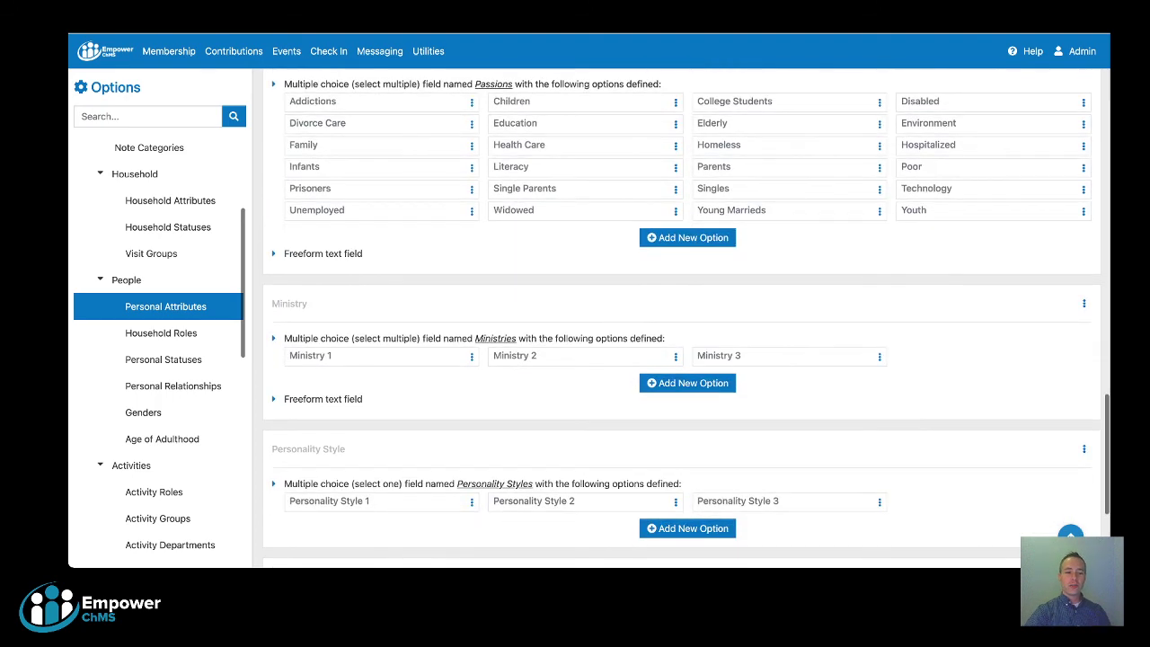
{"action": "scroll", "coordinate": [162, 362], "scroll_direction": "down", "scroll_amount": 9}
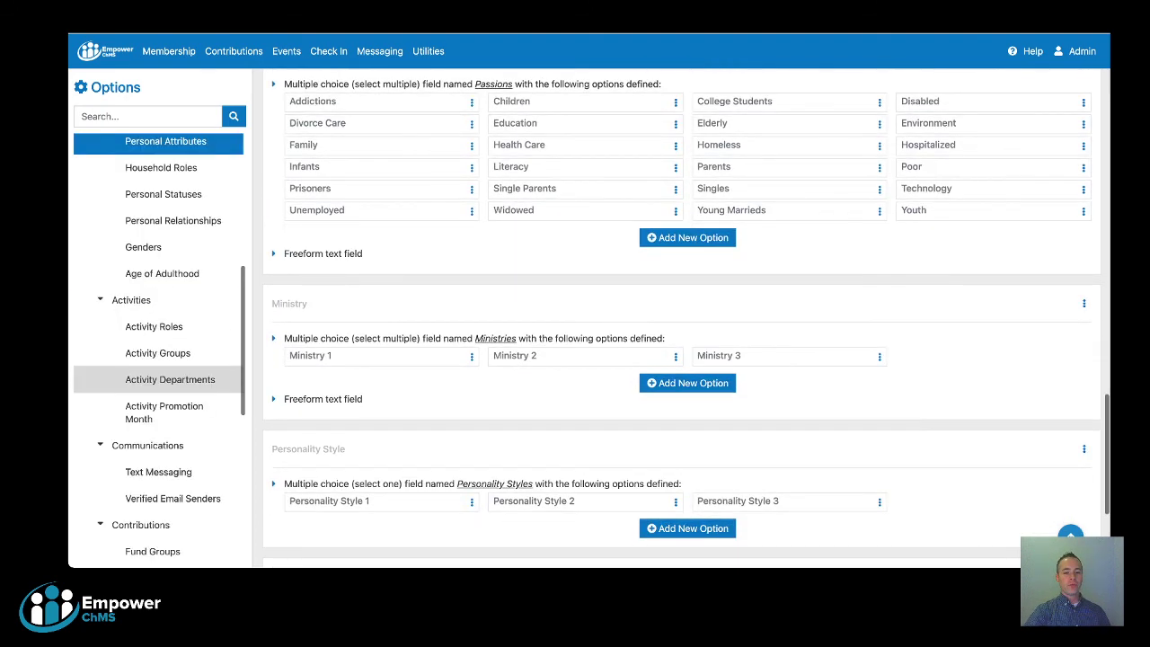